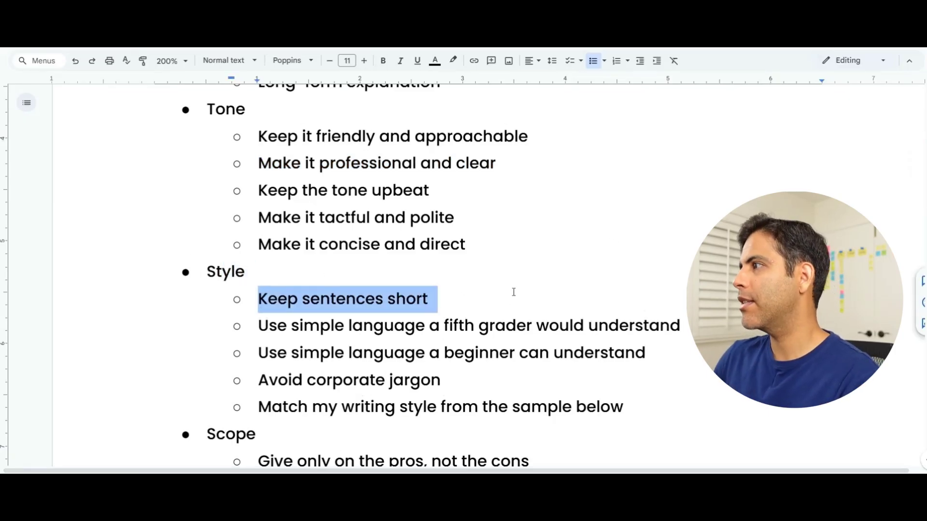
# Read through the example constraints under Style and Scope, selecting each line as it is reviewed.
pyautogui.scroll(-2, 488, 300)
pyautogui.moveTo(259, 231); pyautogui.dragTo(487, 236)
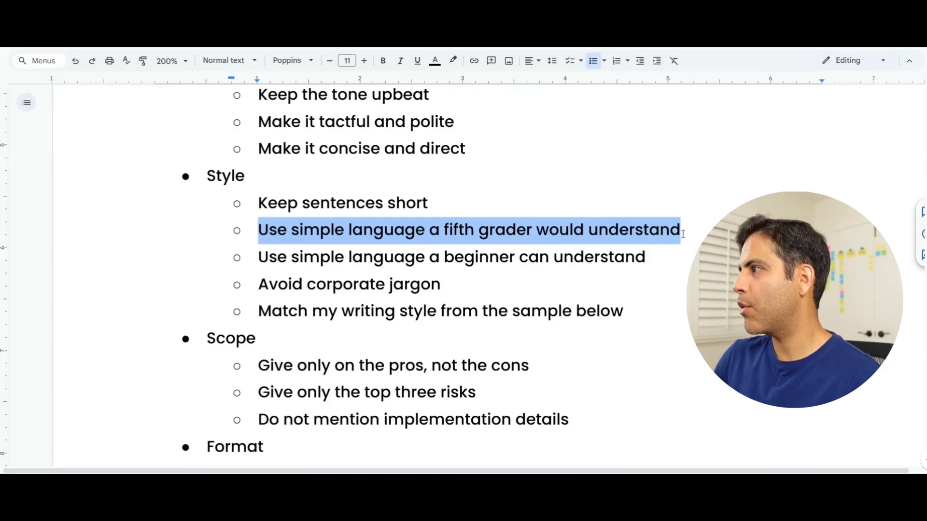
pyautogui.scroll(-2, 463, 270)
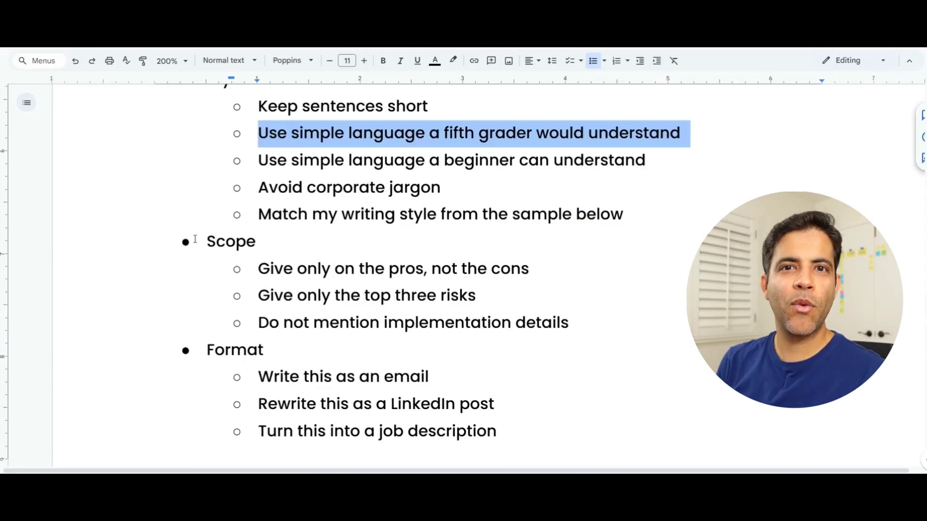
pyautogui.moveTo(207, 241); pyautogui.dragTo(346, 237)
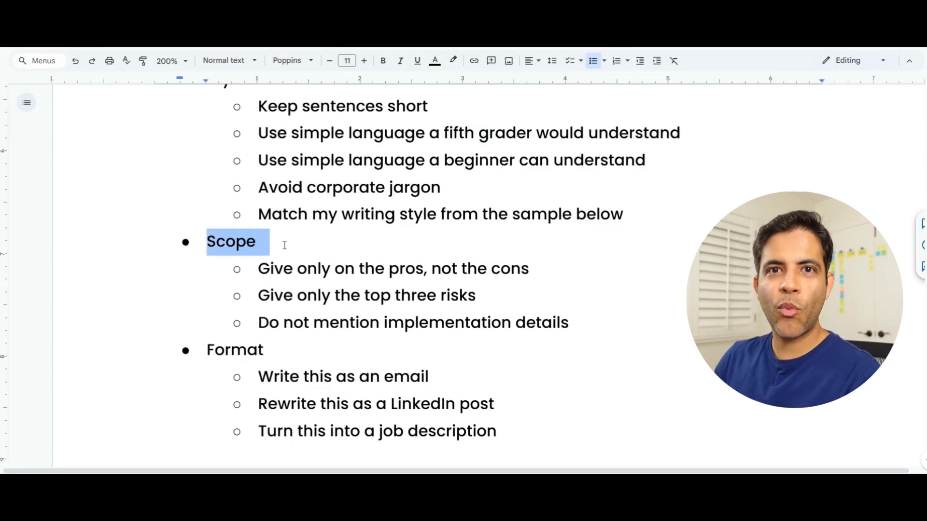
pyautogui.moveTo(259, 268); pyautogui.dragTo(560, 263)
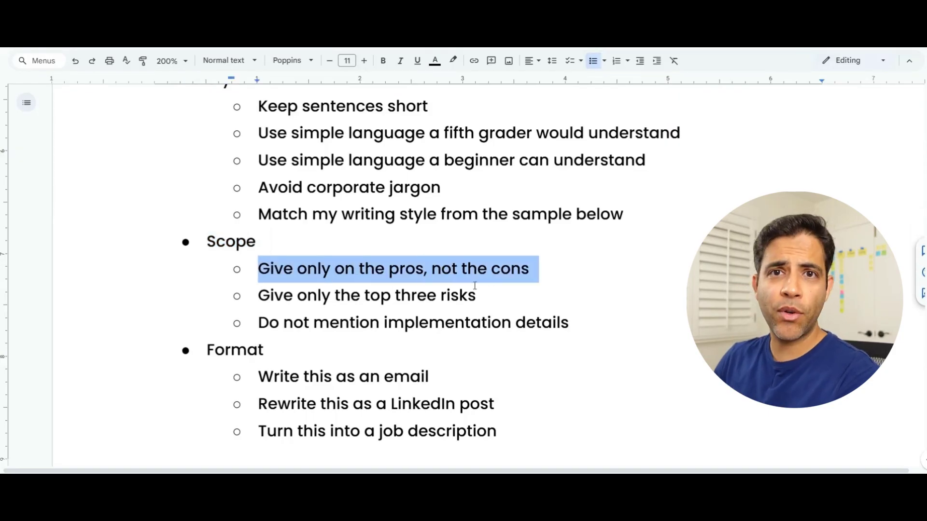
pyautogui.moveTo(254, 298); pyautogui.dragTo(479, 295)
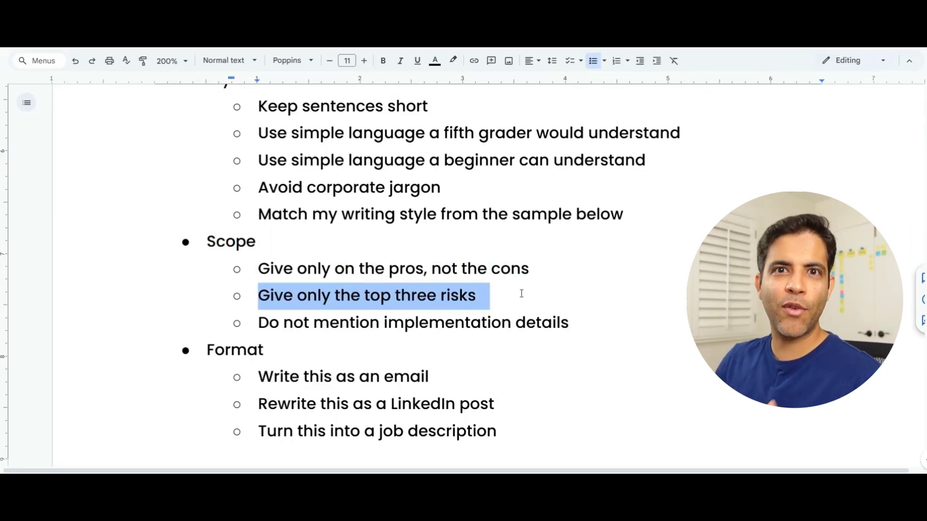
pyautogui.click(506, 297)
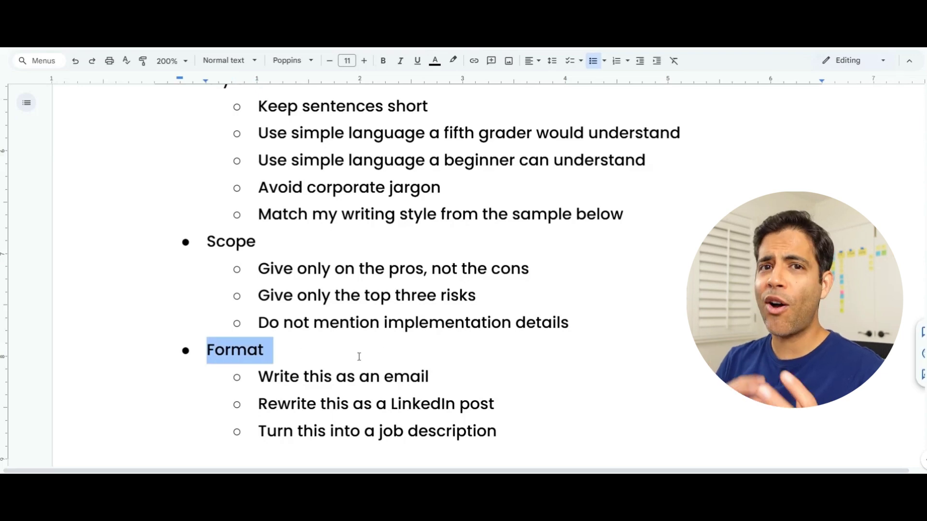
# Review the Format examples for an email and LinkedIn post, plus the Level of detail examples for beginners and technical audiences.
pyautogui.scroll(-2, 354, 364)
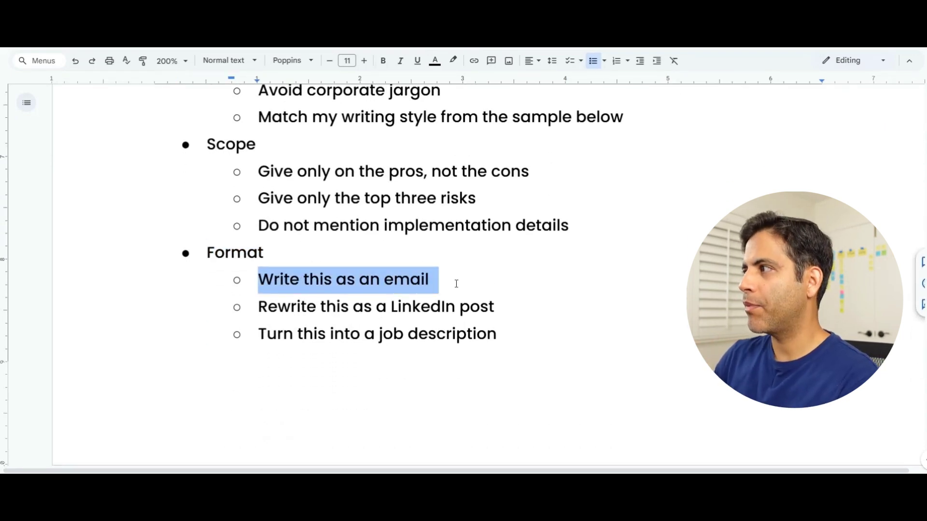
pyautogui.moveTo(259, 307); pyautogui.dragTo(525, 304)
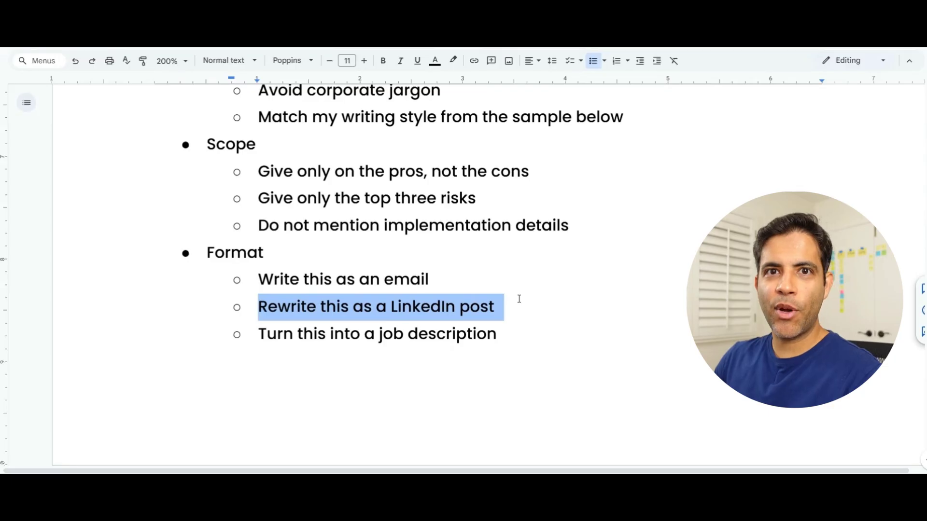
pyautogui.scroll(-8, 519, 299)
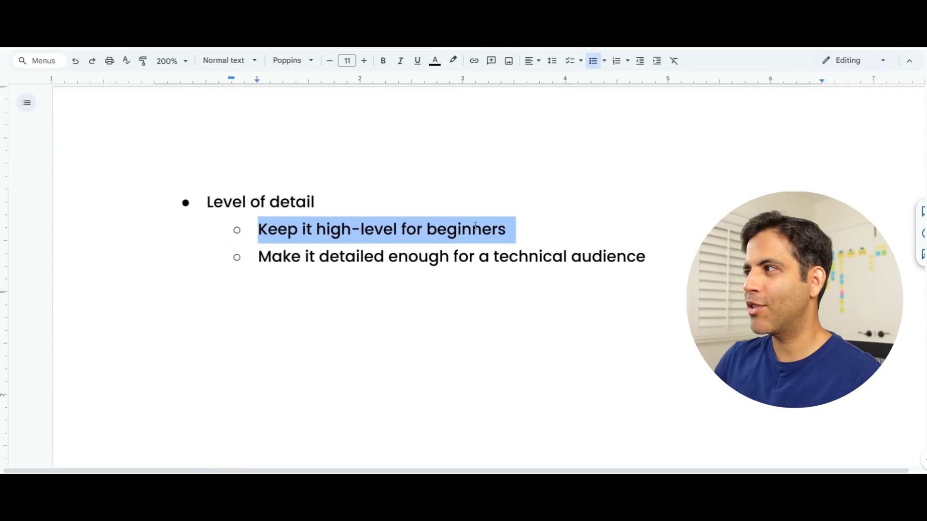
pyautogui.moveTo(265, 257); pyautogui.dragTo(550, 256)
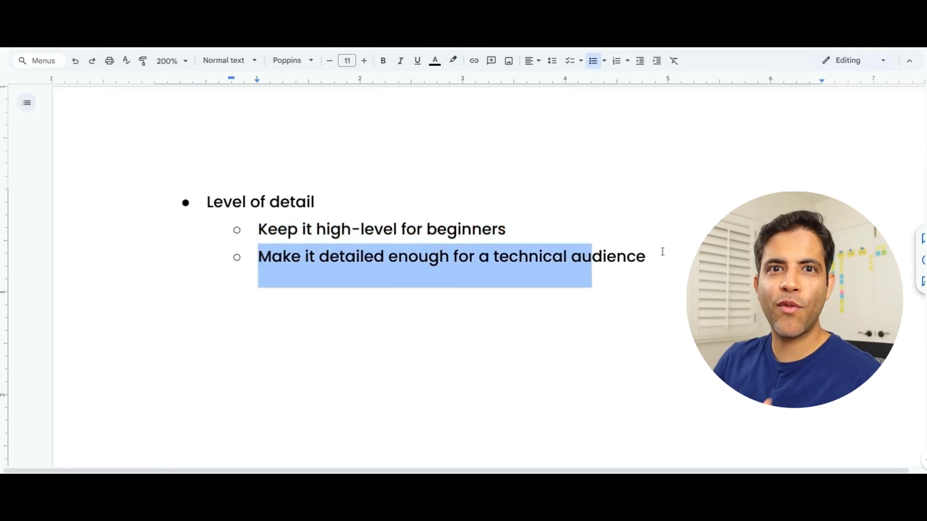
pyautogui.moveTo(663, 252); pyautogui.dragTo(390, 265)
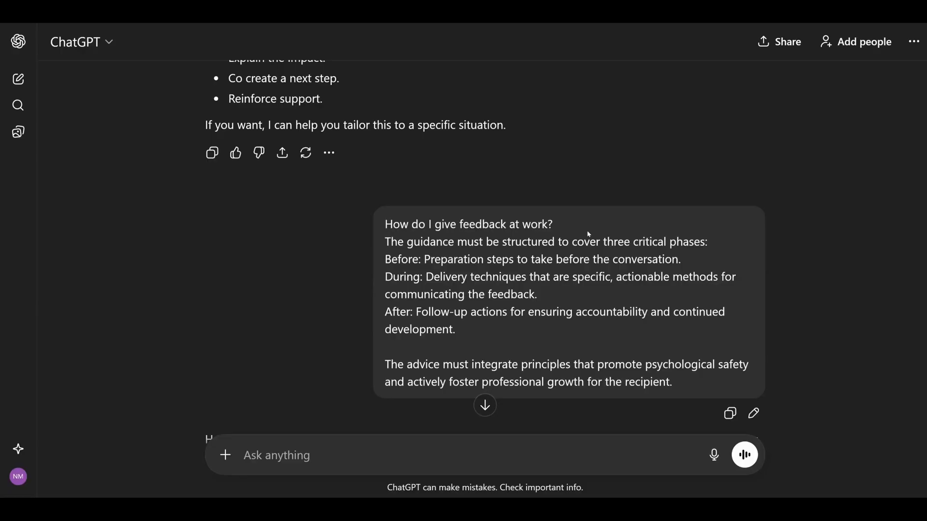
# In ChatGPT, examine the three-phase prompt on giving feedback at work and read its full response on preparation, delivery and follow-up.
pyautogui.moveTo(387, 225); pyautogui.dragTo(596, 239)
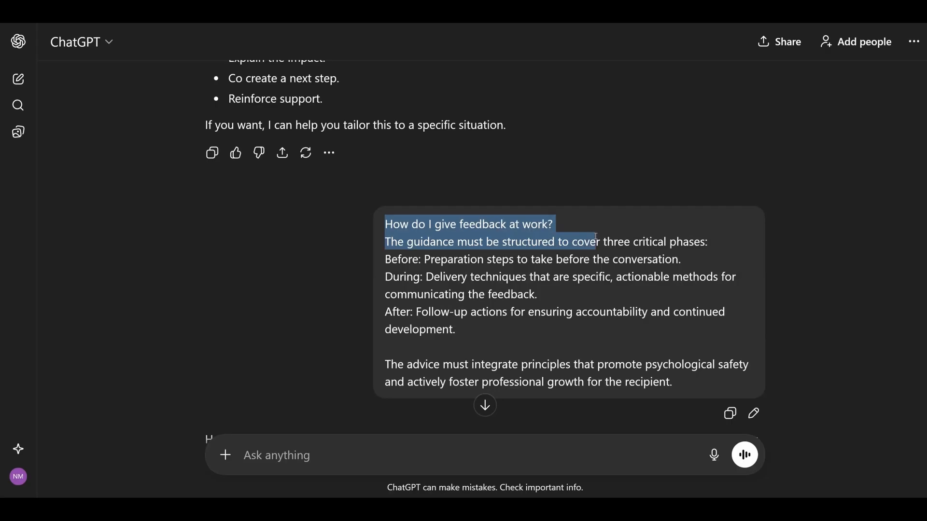
pyautogui.click(601, 227)
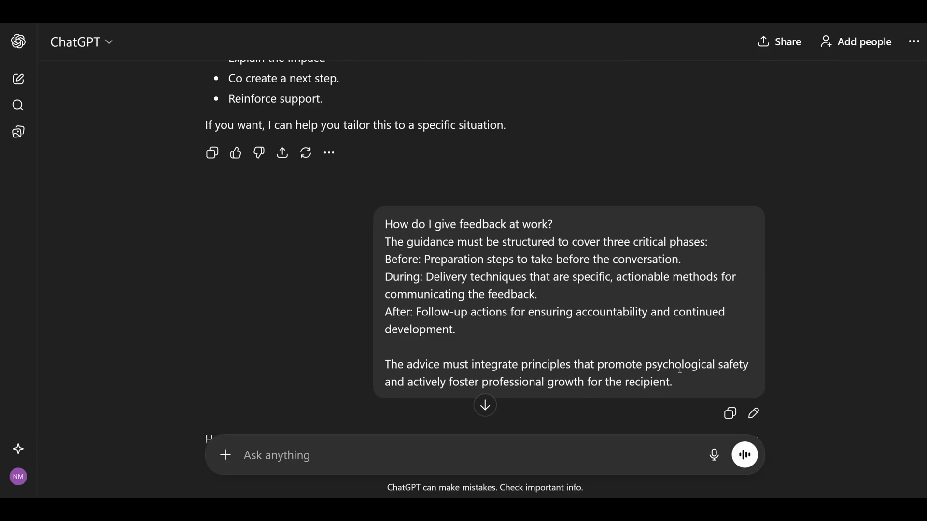
pyautogui.scroll(-5, 666, 347)
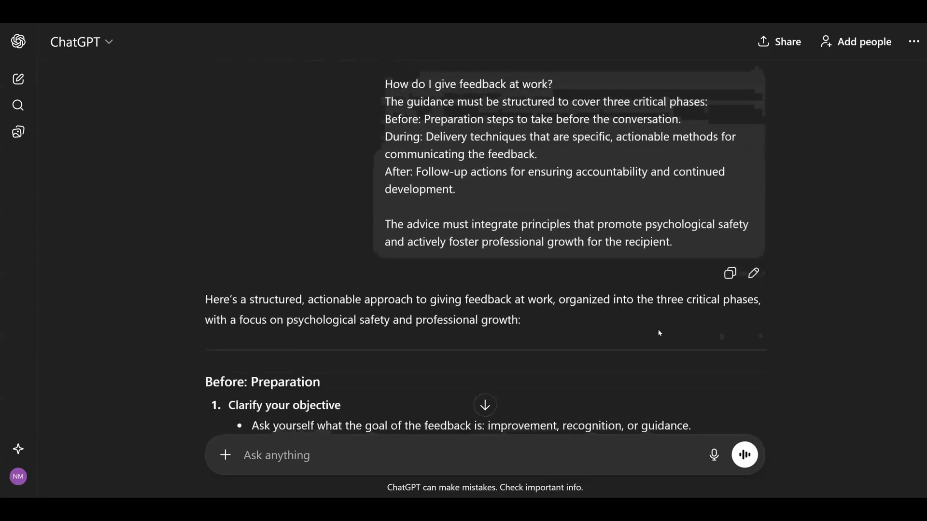
pyautogui.scroll(-4, 649, 328)
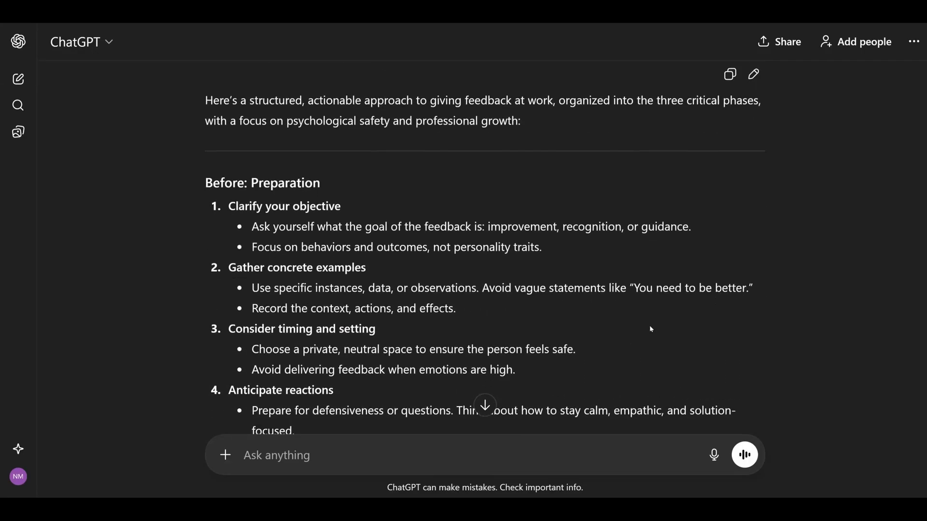
pyautogui.scroll(-1, 647, 326)
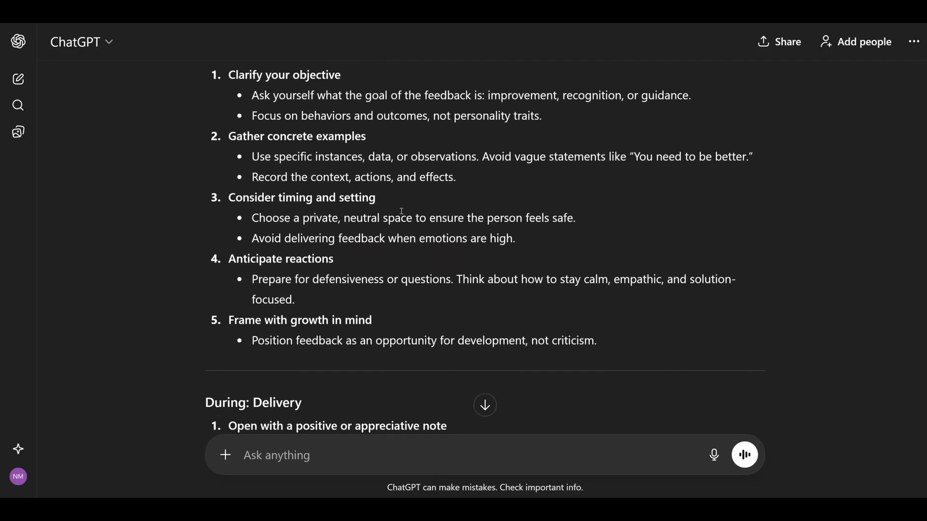
pyautogui.scroll(-3, 386, 266)
pyautogui.scroll(-9, 392, 268)
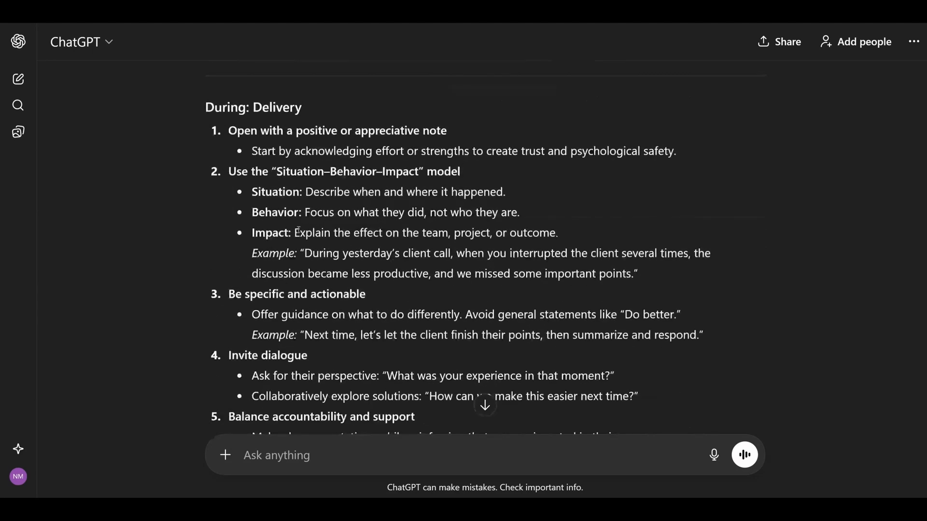
pyautogui.scroll(-4, 320, 242)
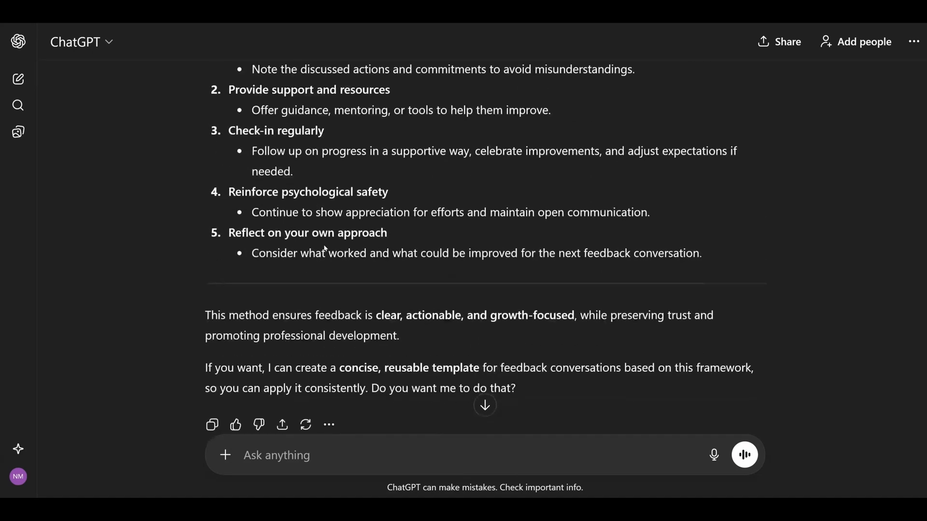
pyautogui.scroll(-2, 365, 258)
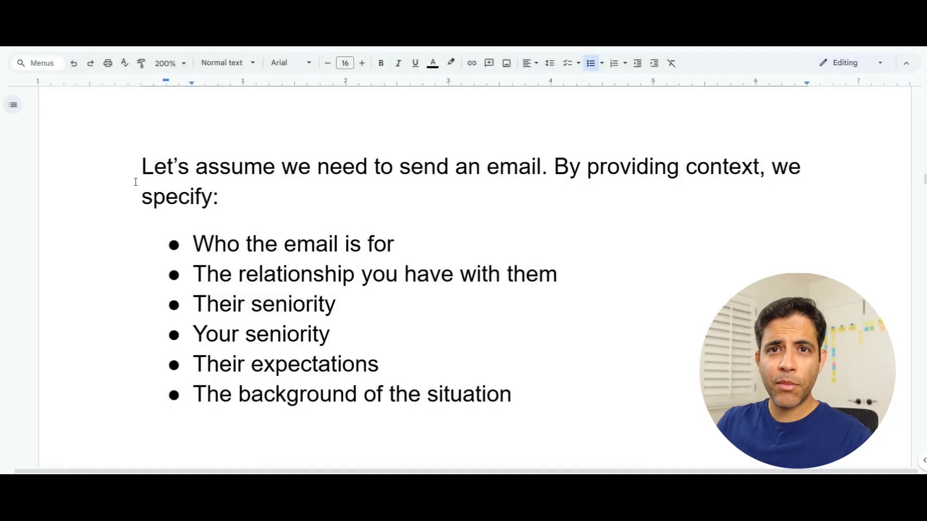
# In the Google Docs document, review the email context checklist covering recipient, relationship, both seniorities, expectations and background.
pyautogui.moveTo(136, 182); pyautogui.dragTo(569, 169)
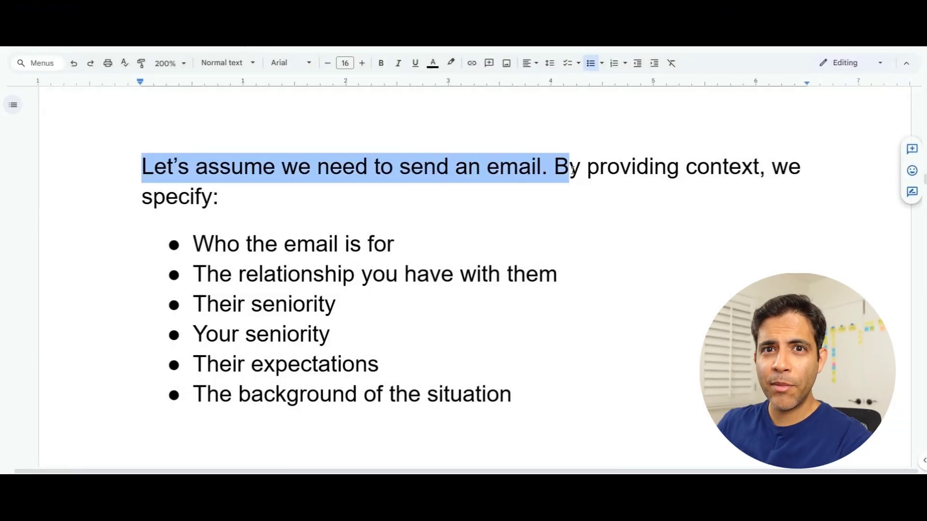
pyautogui.click(600, 166)
pyautogui.moveTo(192, 244); pyautogui.dragTo(436, 246)
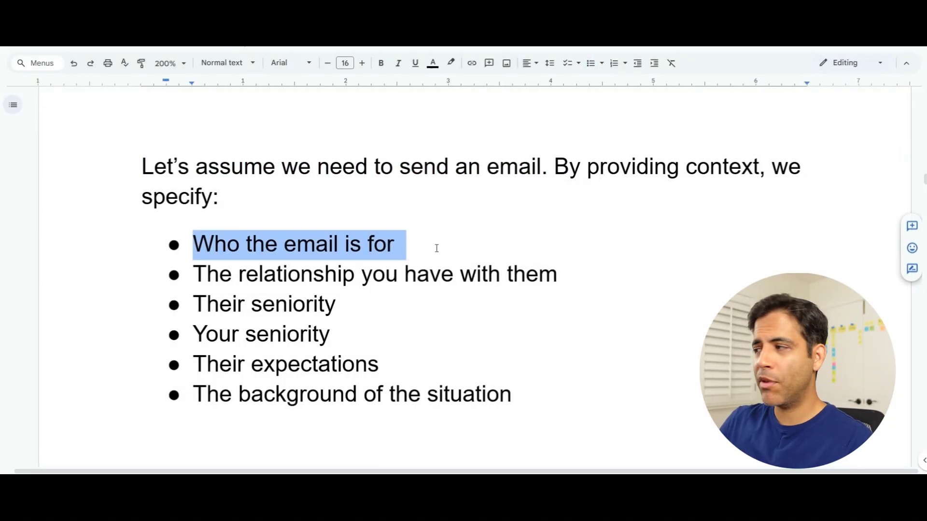
pyautogui.moveTo(188, 274); pyautogui.dragTo(562, 275)
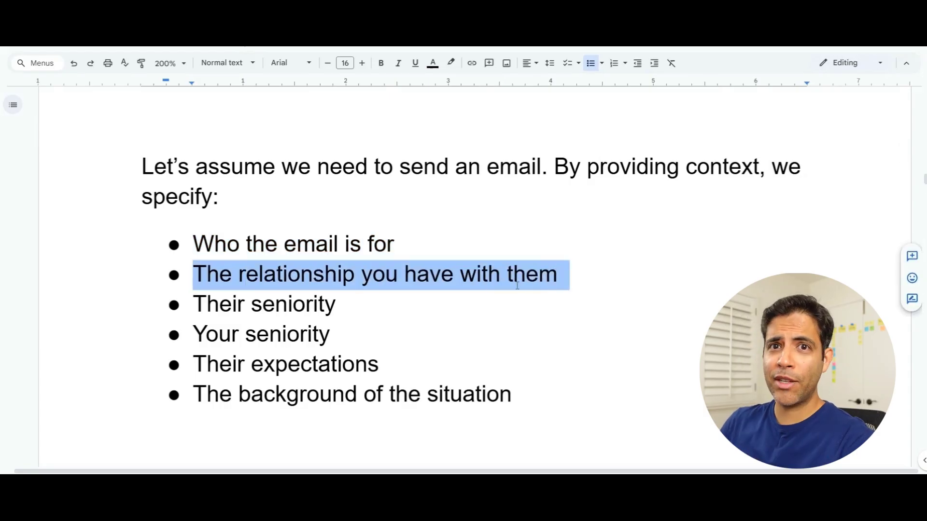
pyautogui.click(191, 300)
pyautogui.moveTo(191, 300); pyautogui.dragTo(368, 300)
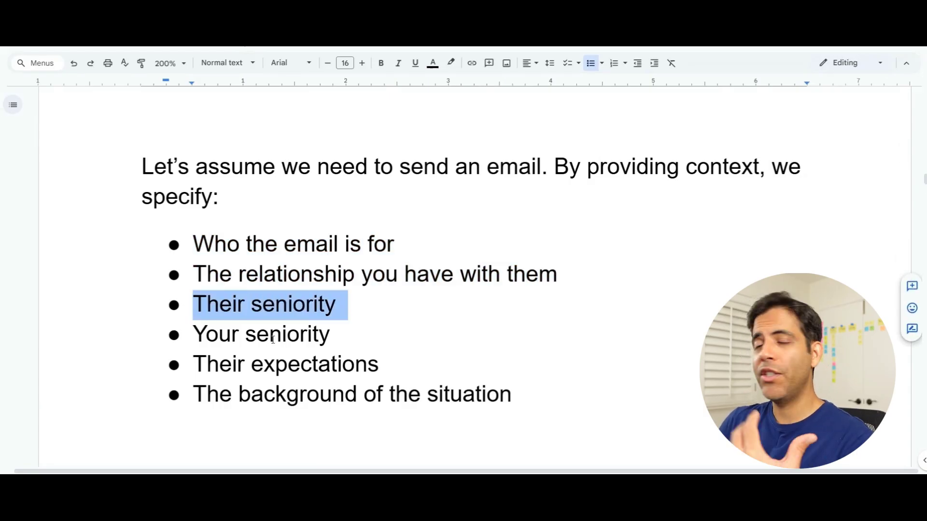
pyautogui.moveTo(191, 334); pyautogui.dragTo(342, 335)
pyautogui.moveTo(192, 365); pyautogui.dragTo(390, 365)
pyautogui.moveTo(194, 399); pyautogui.dragTo(631, 361)
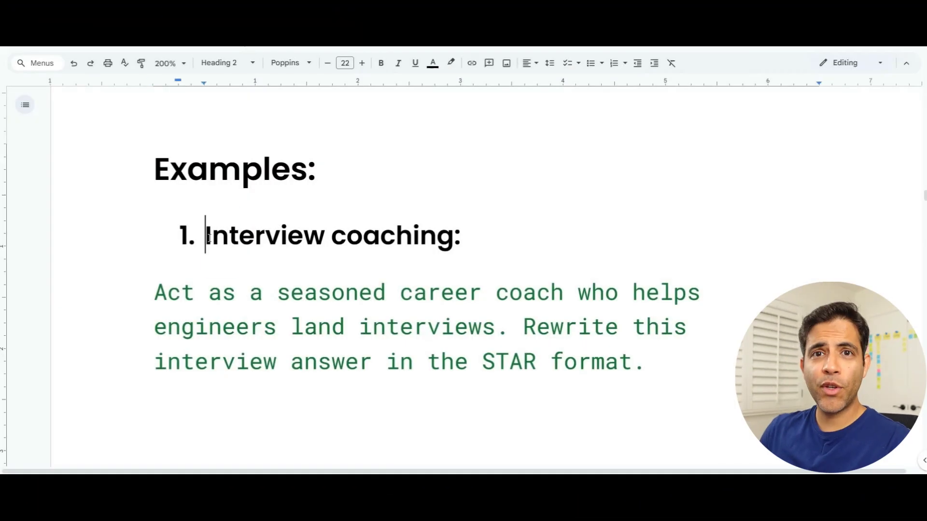
# Examine the Interview coaching example prompt, selecting its career coach role, the engineers it helps and the STAR format request.
pyautogui.moveTo(208, 237); pyautogui.dragTo(517, 242)
pyautogui.click(517, 244)
pyautogui.moveTo(155, 296); pyautogui.dragTo(356, 287)
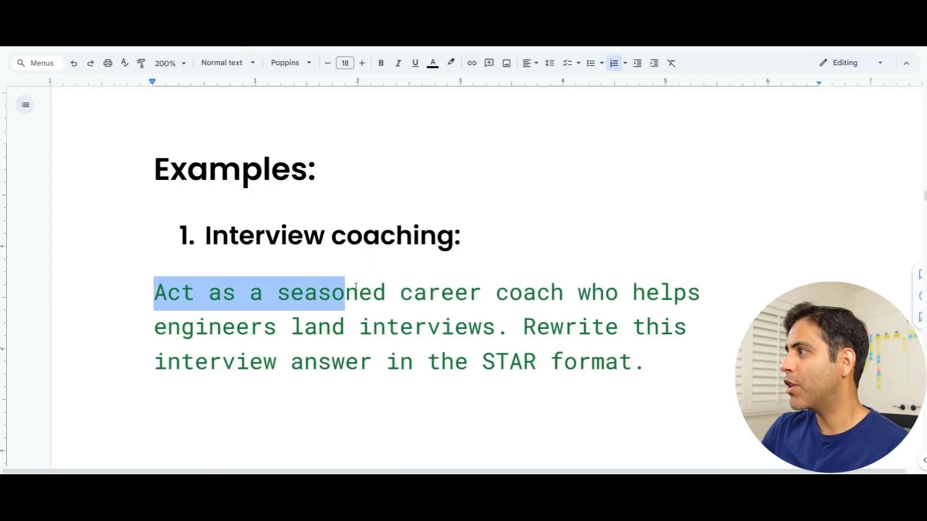
pyautogui.click(647, 292)
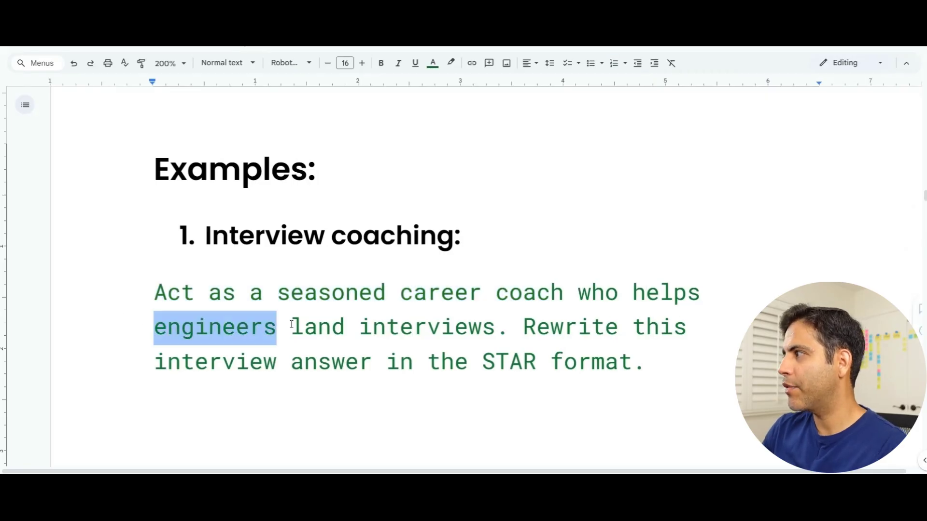
pyautogui.moveTo(535, 325); pyautogui.dragTo(683, 367)
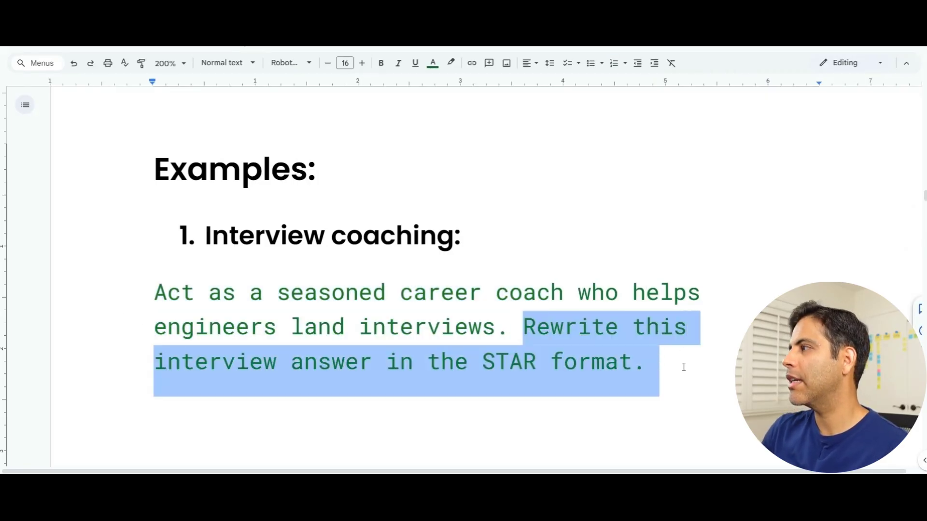
pyautogui.click(708, 354)
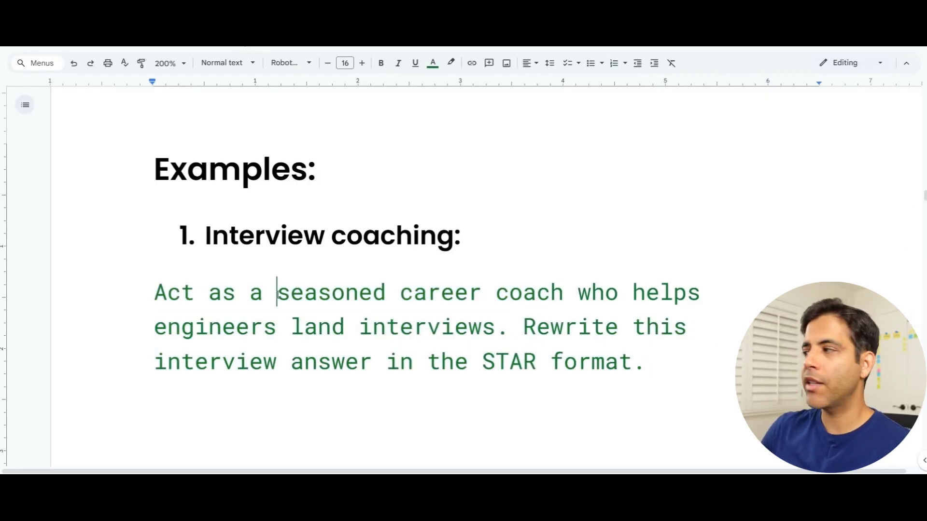
pyautogui.moveTo(274, 295); pyautogui.dragTo(609, 289)
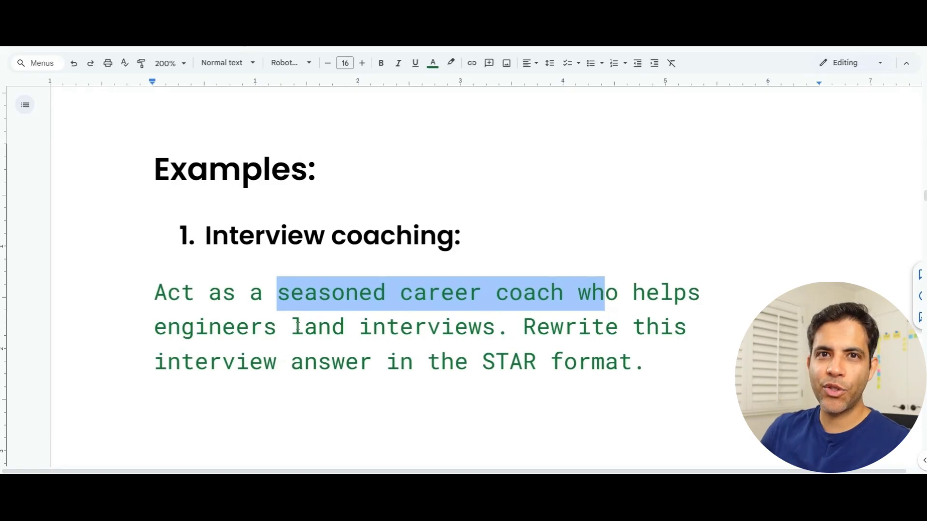
pyautogui.moveTo(157, 322); pyautogui.dragTo(544, 326)
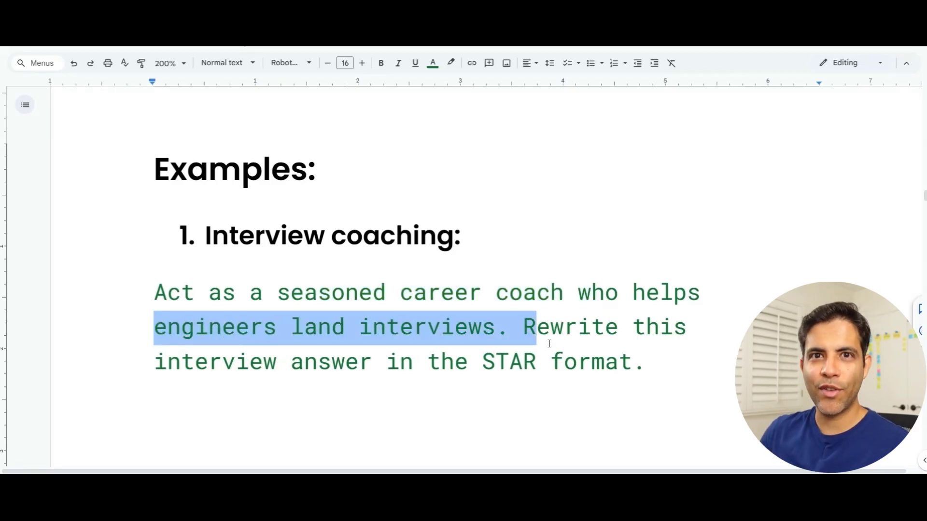
pyautogui.click(650, 333)
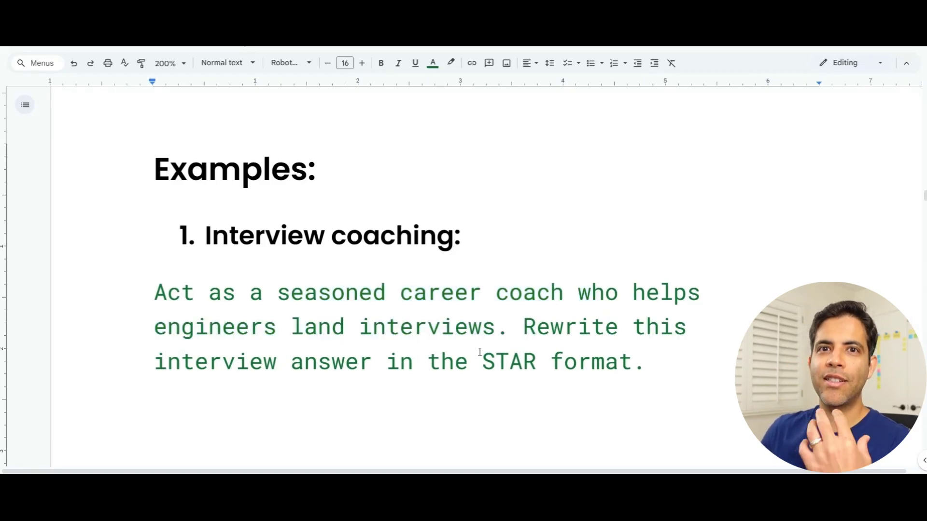
pyautogui.moveTo(481, 362); pyautogui.dragTo(619, 362)
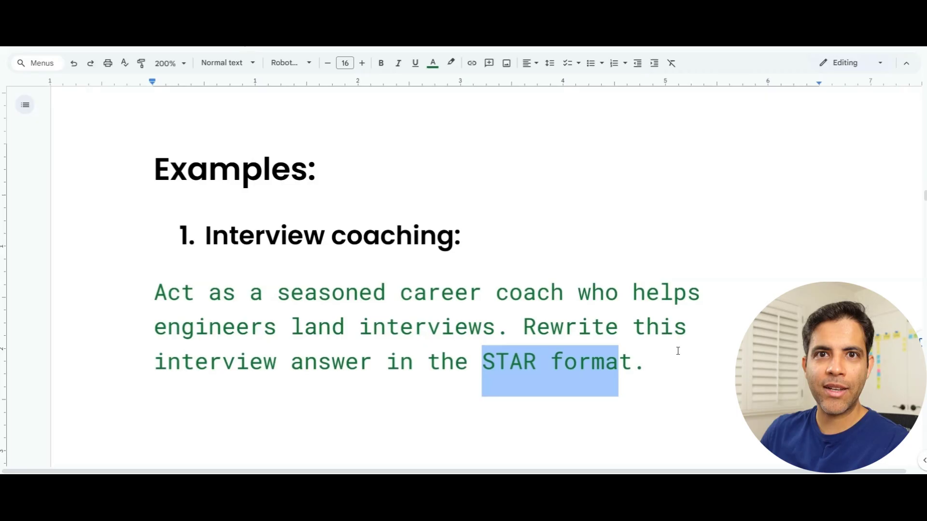
pyautogui.click(676, 351)
# Review the Resume writing example prompt, highlighting its seasoned recruiter role and the goal of increasing the chances of landing job interviews.
pyautogui.scroll(-7, 311, 257)
pyautogui.moveTo(316, 174); pyautogui.dragTo(453, 178)
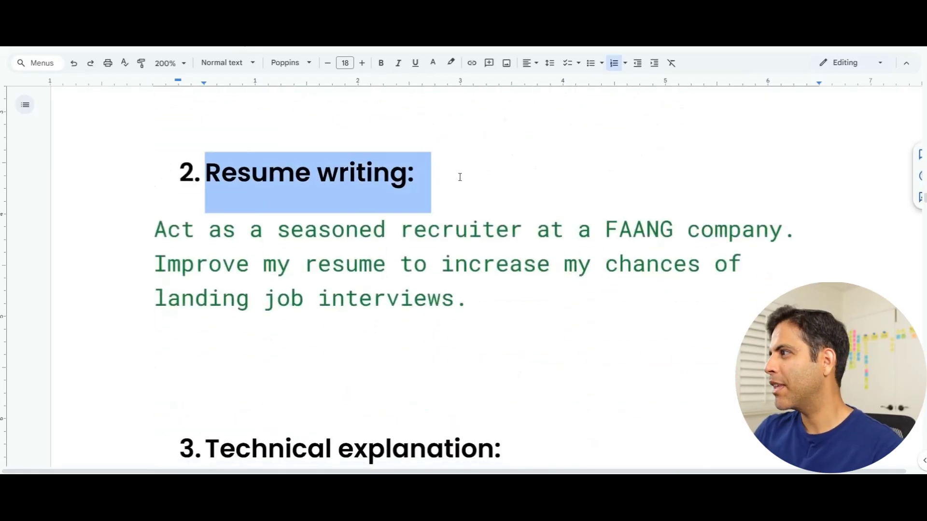
pyautogui.click(454, 178)
pyautogui.moveTo(204, 231); pyautogui.dragTo(523, 230)
pyautogui.click(618, 231)
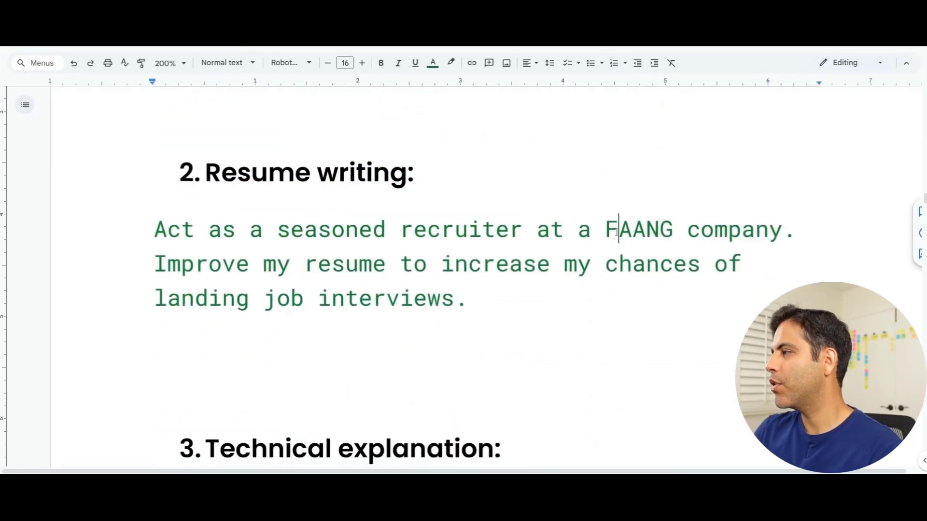
pyautogui.click(407, 264)
pyautogui.moveTo(153, 264); pyautogui.dragTo(782, 265)
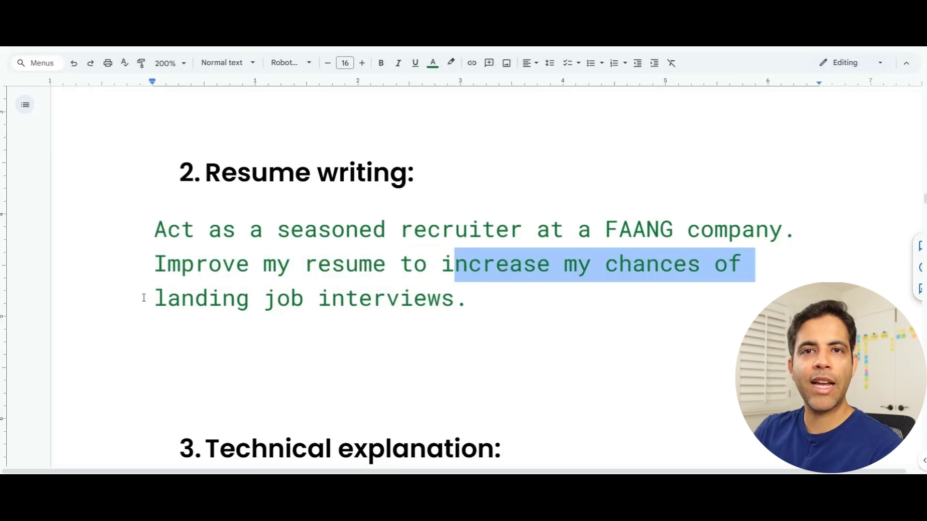
pyautogui.moveTo(144, 298); pyautogui.dragTo(521, 305)
# Review the Technical explanation example prompt, highlighting its principal engineer role and the request to explain an architecture to non technical leaders.
pyautogui.moveTo(235, 159); pyautogui.dragTo(572, 165)
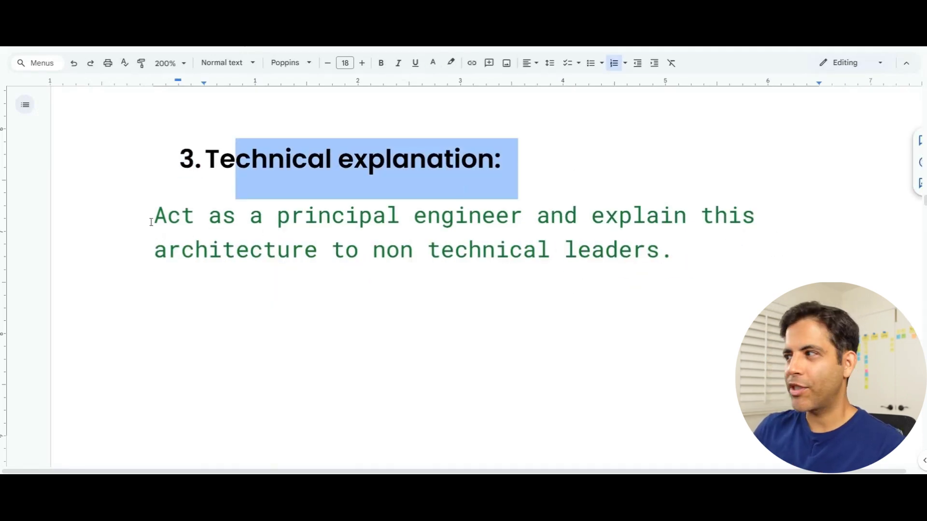
pyautogui.moveTo(152, 222); pyautogui.dragTo(550, 217)
pyautogui.moveTo(605, 216); pyautogui.dragTo(728, 255)
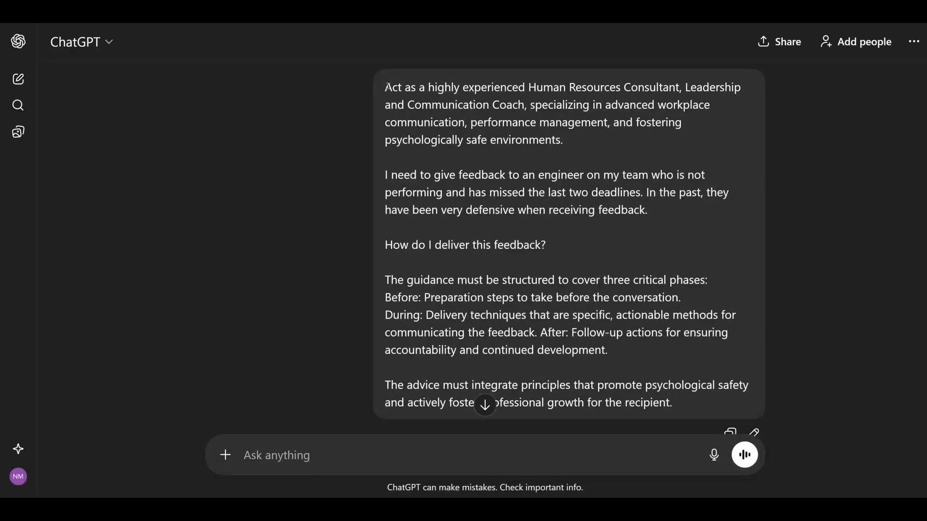
# In ChatGPT, examine the feedback prompt's role definition, highlighting the HR consultant and communication coach roles and their specializations.
pyautogui.moveTo(387, 87); pyautogui.dragTo(604, 156)
pyautogui.moveTo(687, 87); pyautogui.dragTo(636, 104)
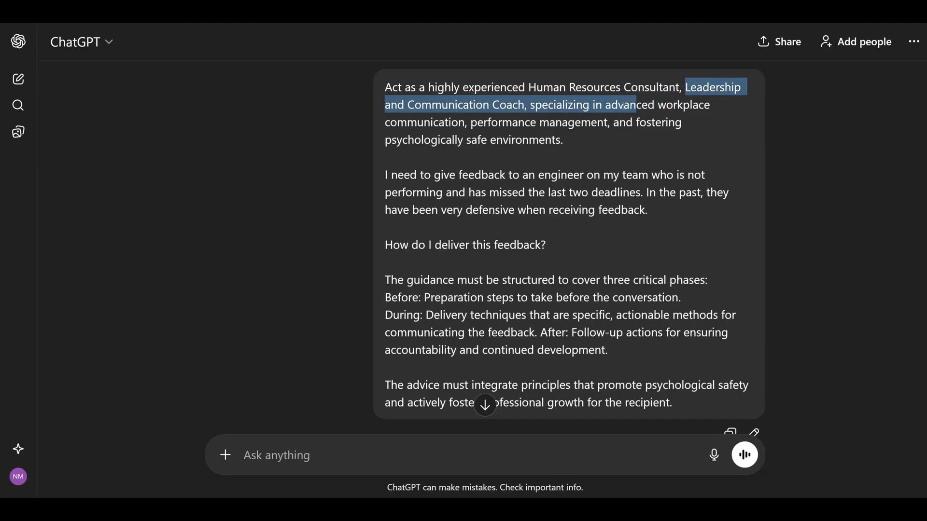
pyautogui.click(568, 121)
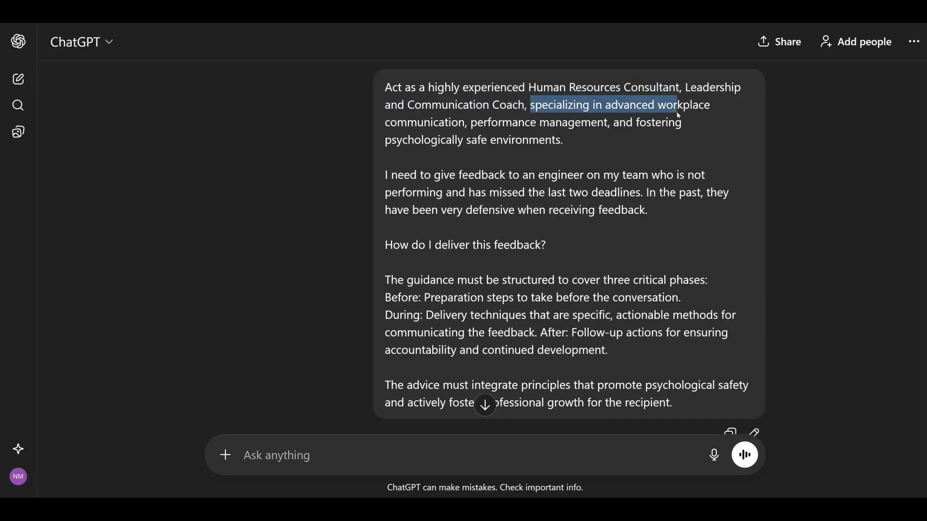
pyautogui.moveTo(677, 115); pyautogui.dragTo(571, 123)
pyautogui.click(461, 122)
pyautogui.moveTo(470, 122); pyautogui.dragTo(627, 146)
pyautogui.click(620, 139)
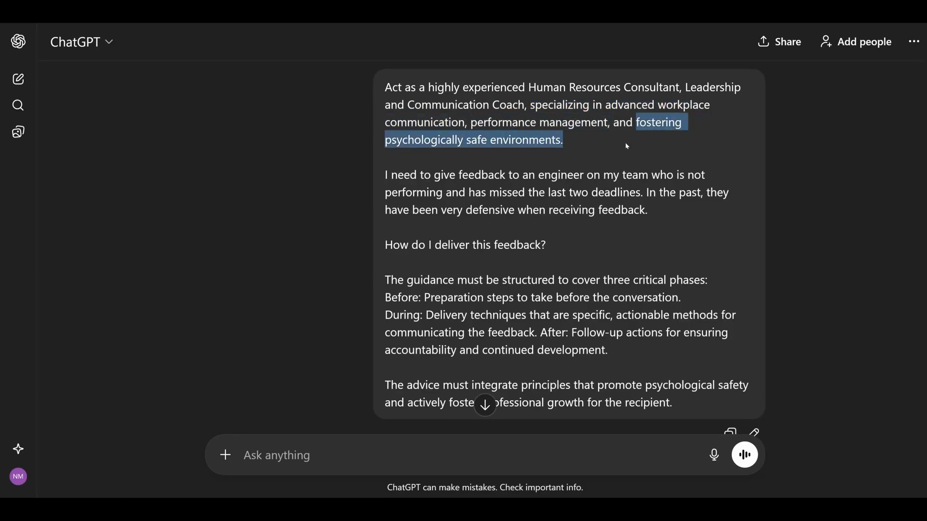
pyautogui.click(622, 140)
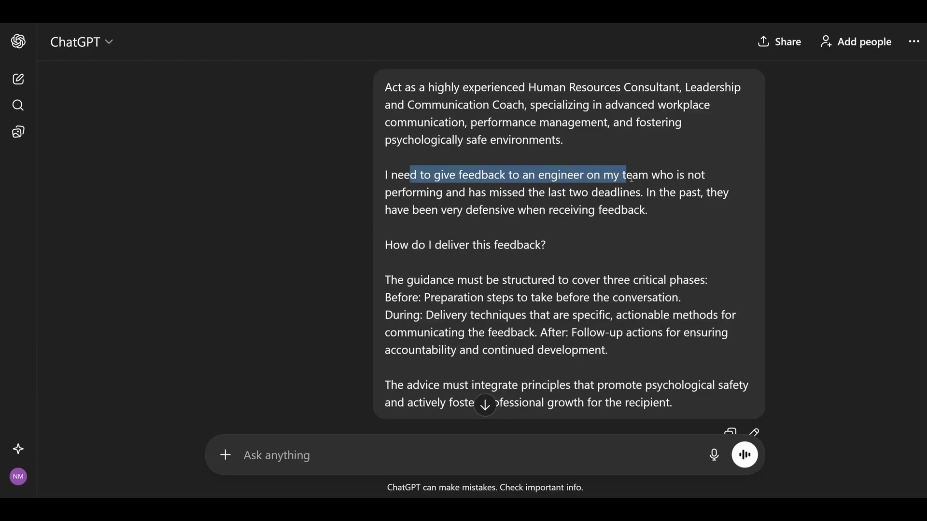
# Examine the prompt's context about the underperforming engineer, highlighting the missed deadlines and past defensiveness when receiving feedback.
pyautogui.moveTo(639, 175); pyautogui.dragTo(628, 202)
pyautogui.click(479, 206)
pyautogui.click(655, 203)
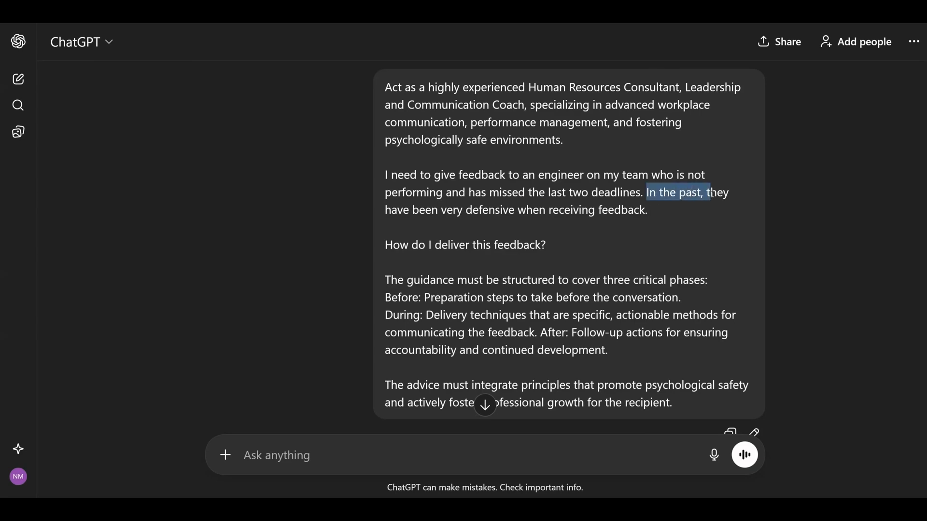
pyautogui.moveTo(696, 204); pyautogui.dragTo(538, 212)
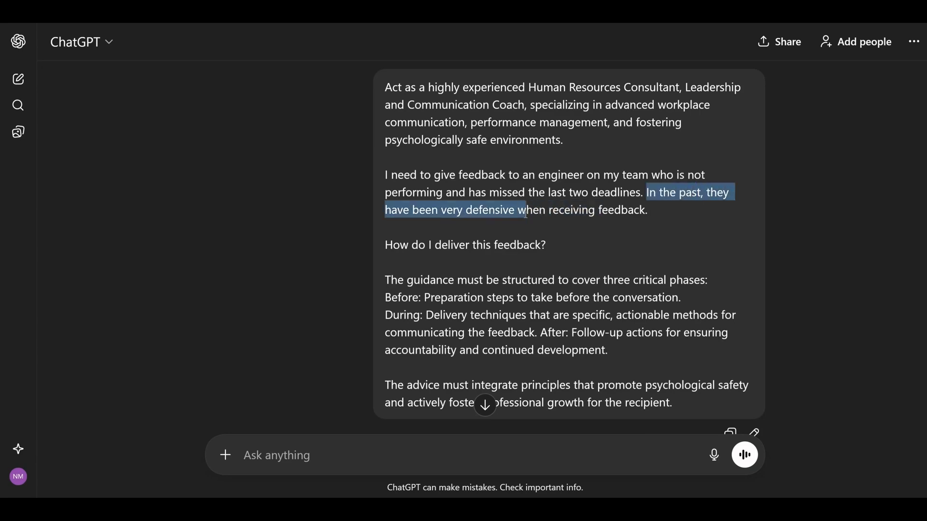
pyautogui.click(668, 209)
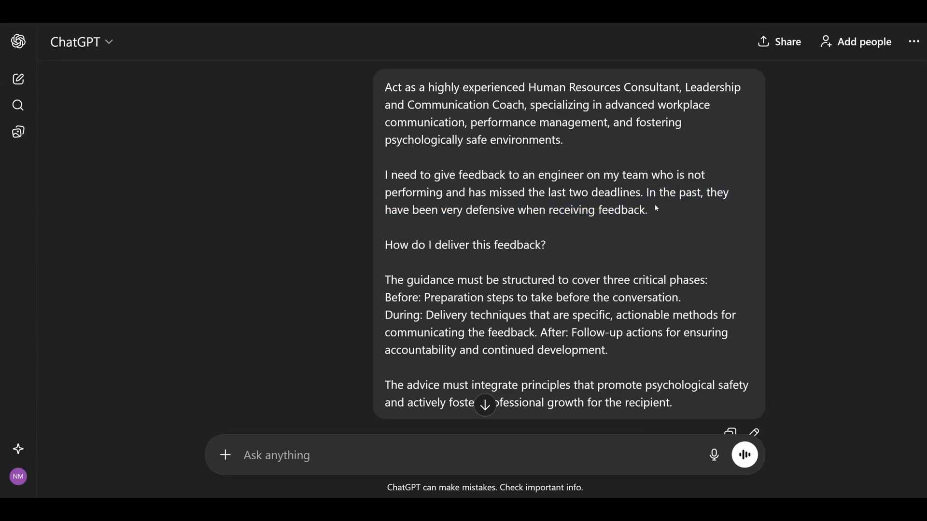
# Examine the prompt's delivery question, highlighting its Before, During and After structure and the psychological safety and professional growth requirement.
pyautogui.scroll(-3, 386, 136)
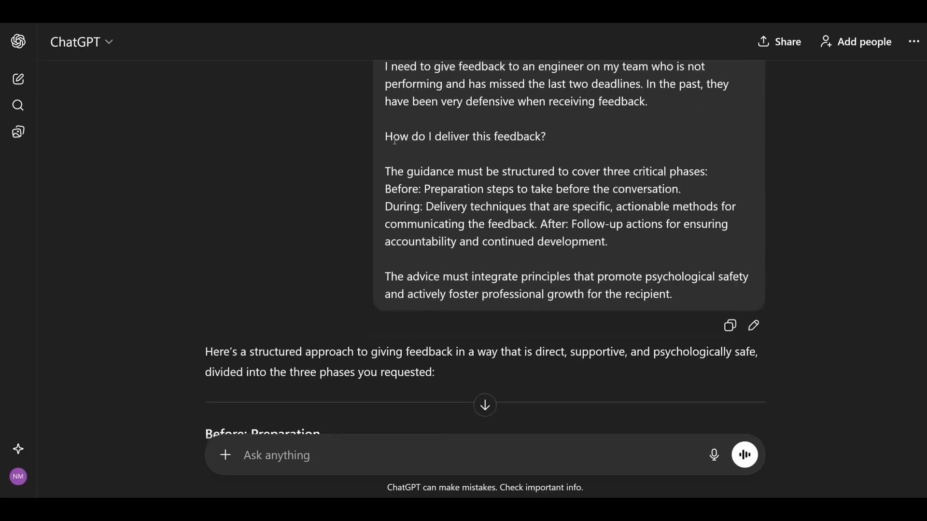
pyautogui.moveTo(386, 136); pyautogui.dragTo(536, 139)
pyautogui.moveTo(385, 170); pyautogui.dragTo(625, 238)
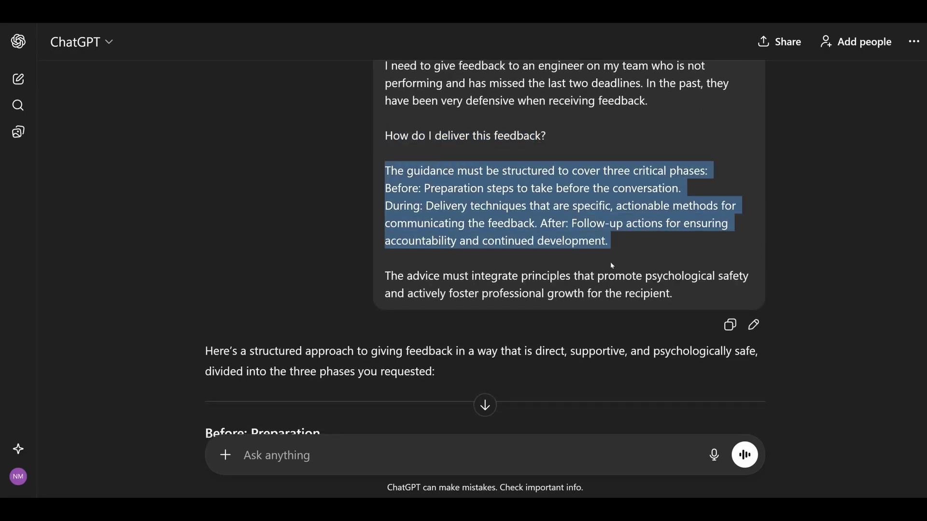
pyautogui.click(605, 280)
pyautogui.moveTo(634, 284); pyautogui.dragTo(673, 296)
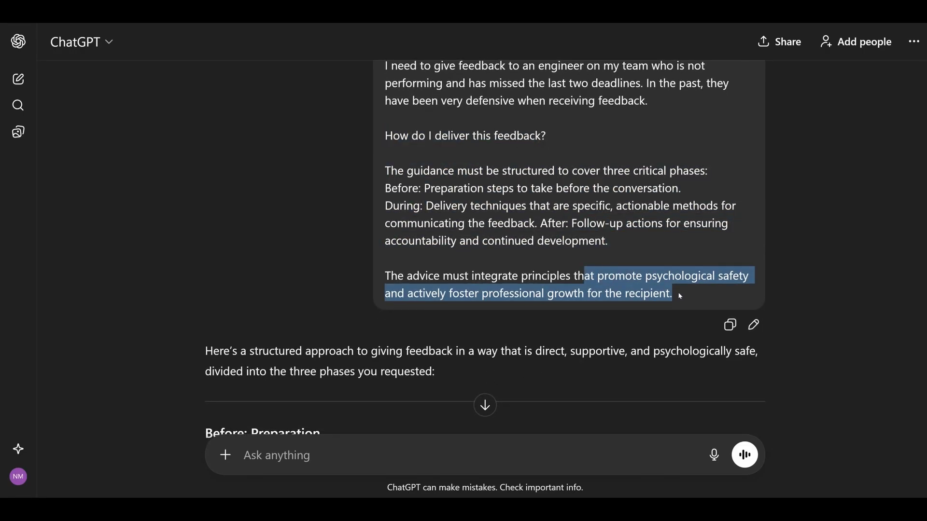
# Read the response's Preparation and Delivery sections, highlighting the sample lines for a supportive tone and observable behaviors.
pyautogui.scroll(-6, 560, 247)
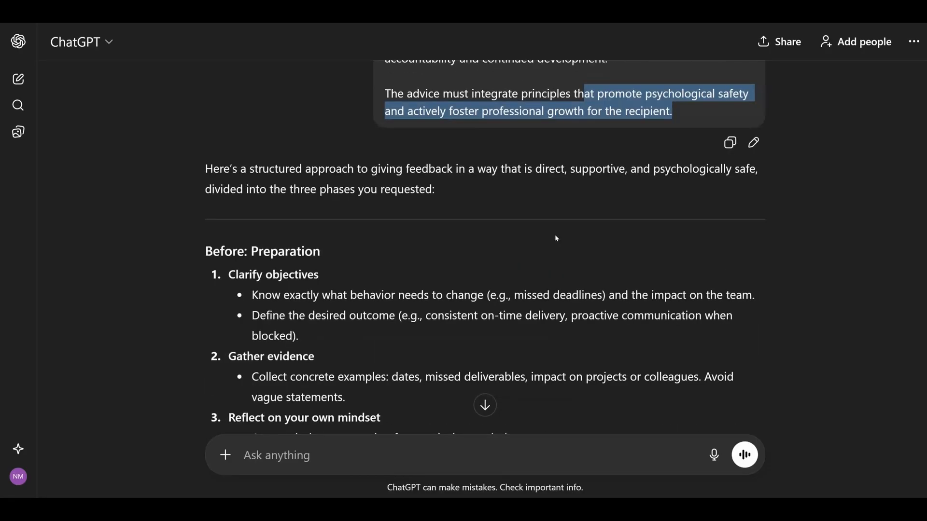
pyautogui.scroll(-6, 555, 233)
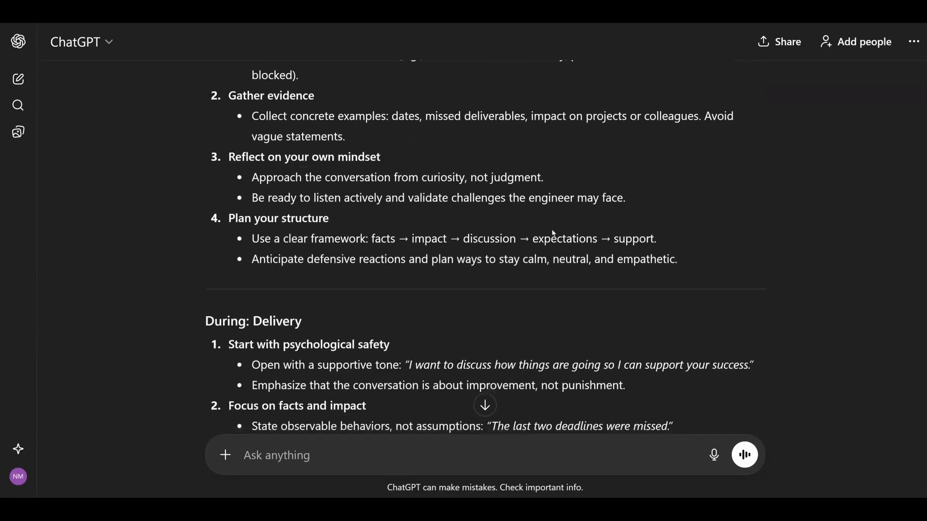
pyautogui.scroll(-4, 551, 227)
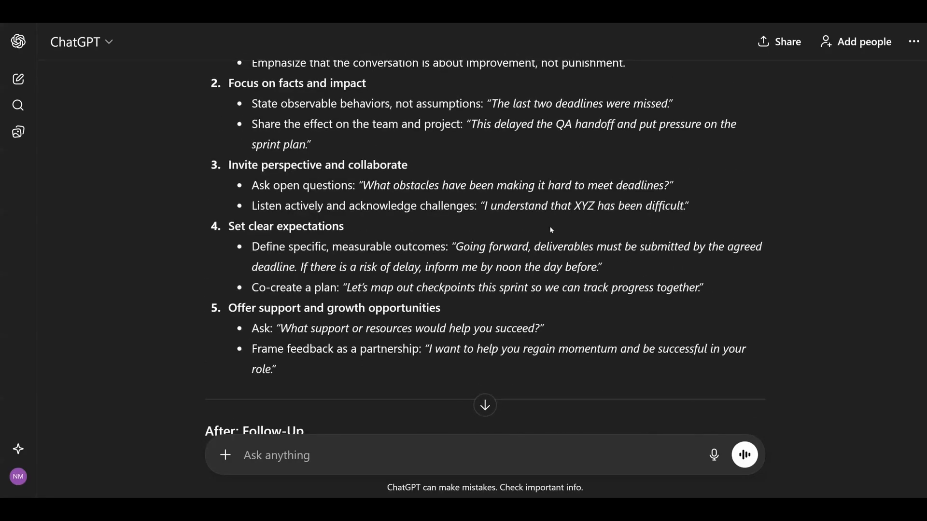
pyautogui.scroll(2, 551, 231)
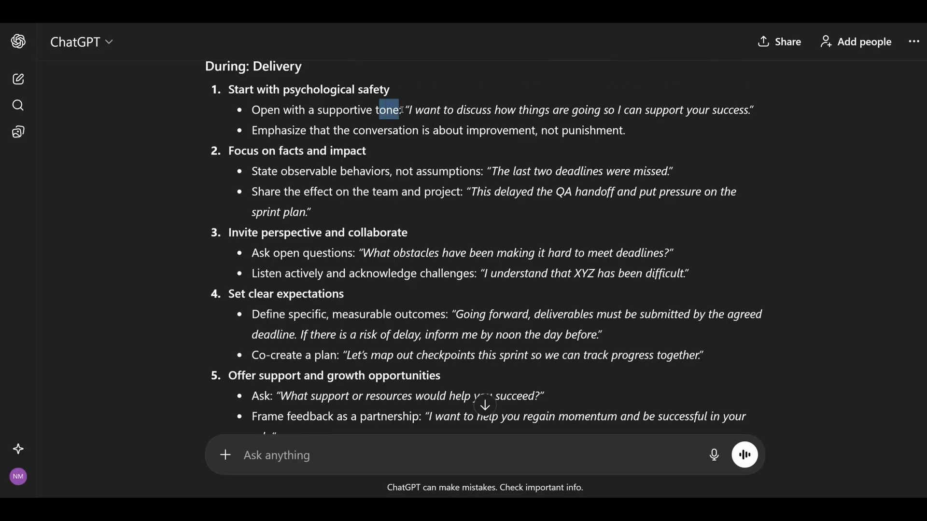
pyautogui.moveTo(506, 110); pyautogui.dragTo(687, 114)
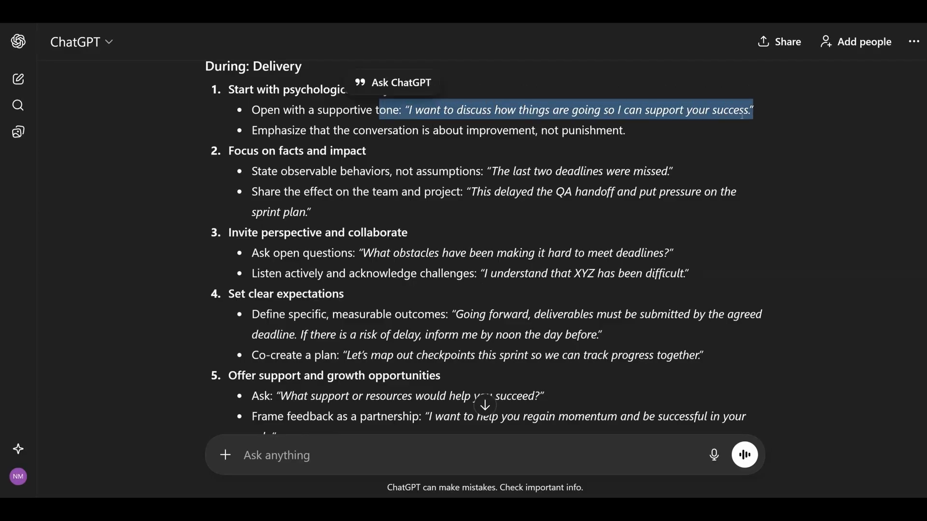
pyautogui.click(621, 131)
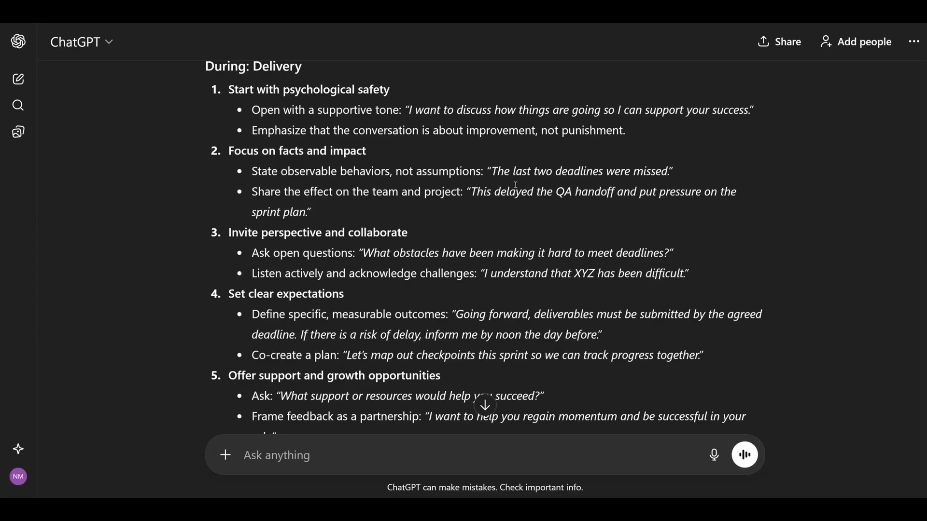
pyautogui.moveTo(489, 171); pyautogui.dragTo(694, 172)
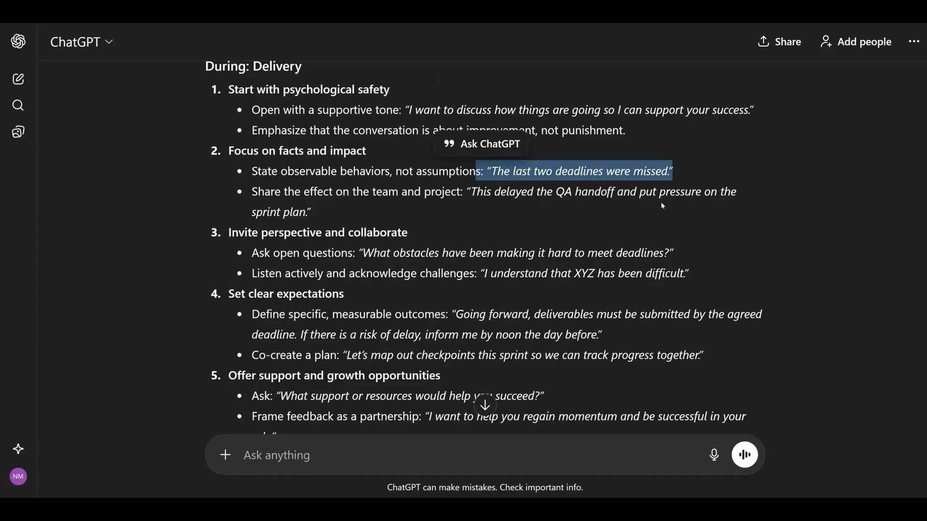
# Read the end of the response, highlighting the word-for-word script offer and the follow-up message requesting a warm, supportive, yet assertive tone.
pyautogui.scroll(-3, 650, 207)
pyautogui.scroll(-10, 650, 207)
pyautogui.moveTo(381, 226); pyautogui.dragTo(466, 226)
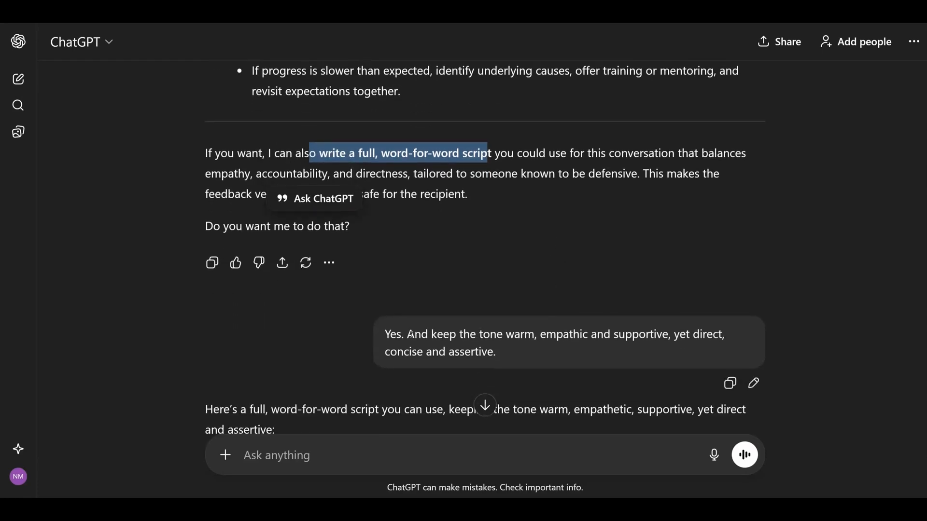
pyautogui.moveTo(411, 335); pyautogui.dragTo(516, 356)
# Read the word-for-word script's sections on setting the stage, stating the facts clearly and inviting the engineer's perspective.
pyautogui.scroll(-7, 565, 309)
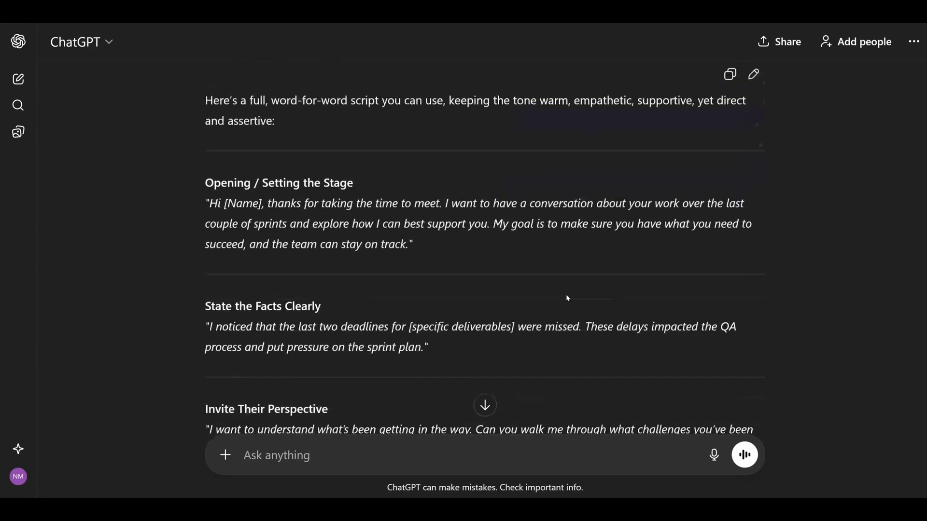
pyautogui.scroll(-1, 564, 292)
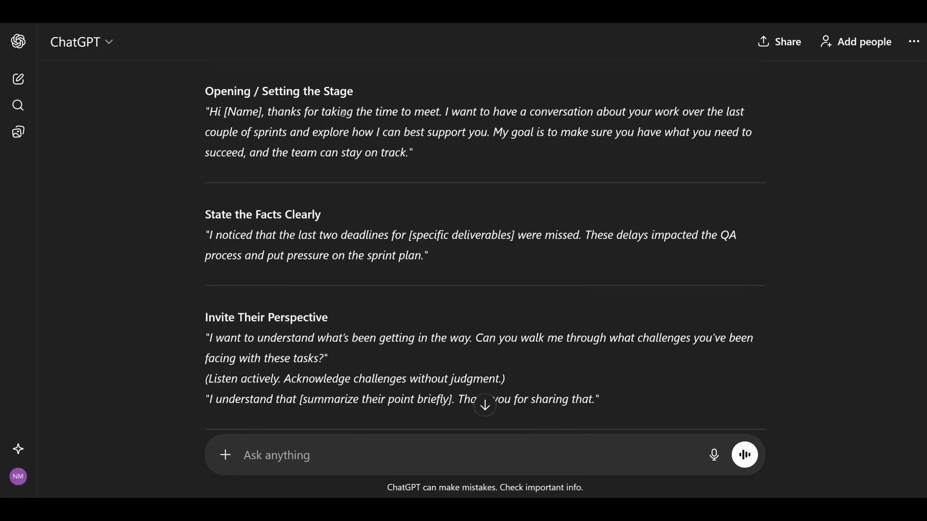
pyautogui.moveTo(265, 91); pyautogui.dragTo(406, 112)
pyautogui.click(298, 191)
pyautogui.moveTo(264, 214); pyautogui.dragTo(392, 235)
pyautogui.scroll(-3, 438, 232)
pyautogui.click(236, 170)
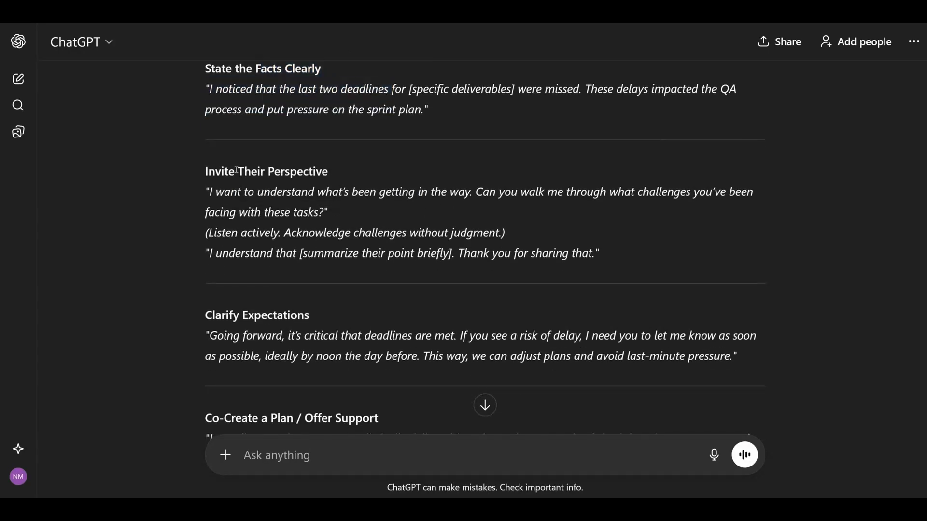
pyautogui.click(327, 188)
# Read the script's remaining sections on clarifying expectations, co-creating a plan with support, and closing on a positive note.
pyautogui.scroll(-2, 326, 274)
pyautogui.doubleClick(275, 206)
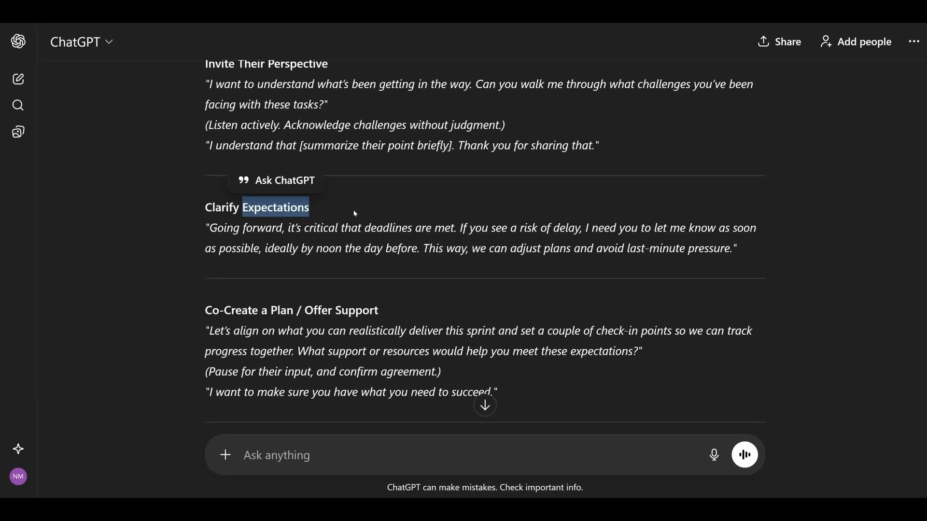
pyautogui.scroll(-1, 396, 274)
pyautogui.scroll(-2, 397, 277)
pyautogui.moveTo(305, 200); pyautogui.dragTo(379, 200)
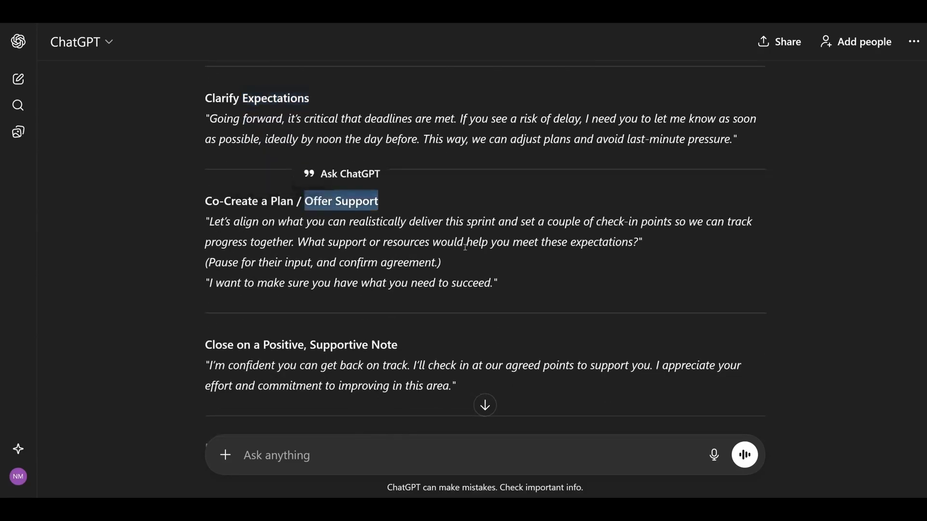
pyautogui.scroll(-3, 379, 201)
pyautogui.moveTo(236, 235); pyautogui.dragTo(413, 239)
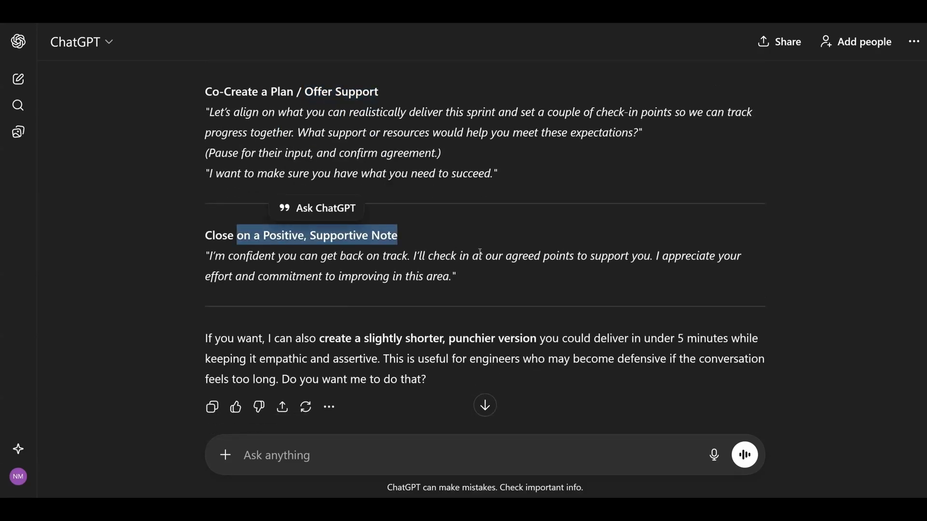
# Read the offer of a punchier script and the resulting under-five-minute version through its positive closing.
pyautogui.scroll(-2, 487, 251)
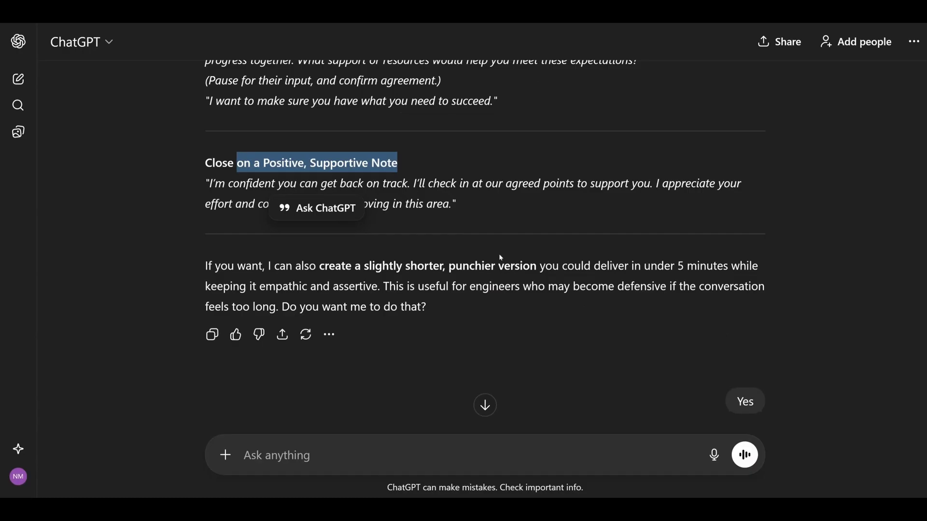
pyautogui.scroll(-9, 508, 251)
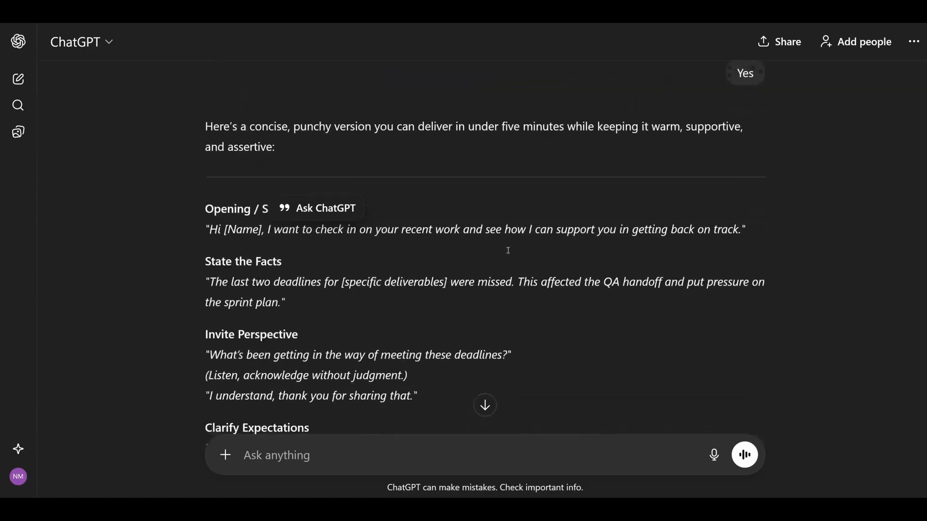
pyautogui.scroll(-3, 508, 250)
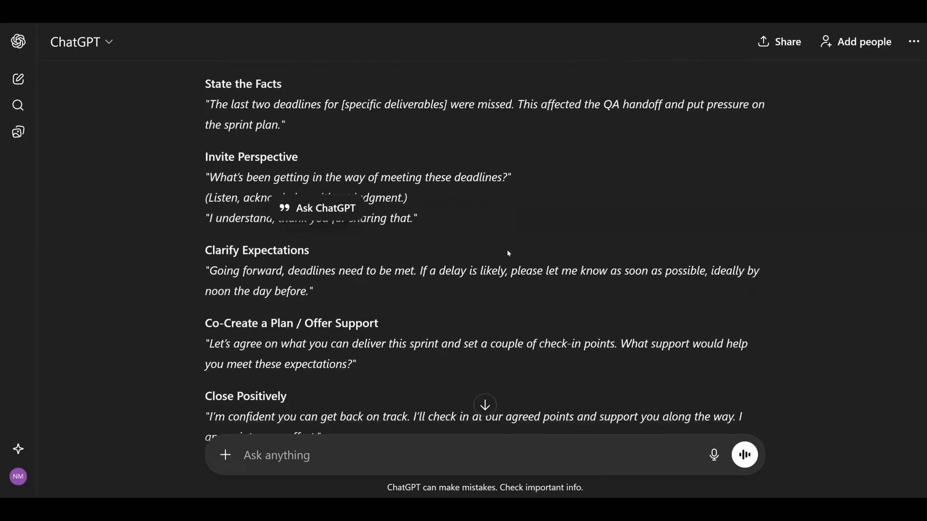
pyautogui.scroll(-2, 508, 252)
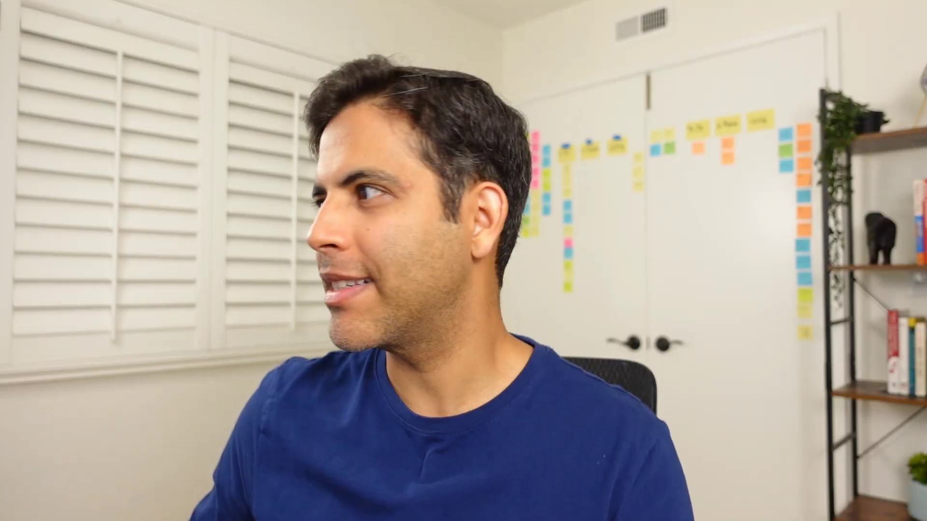
# Highlight the request for a word-for-word script in the engineer feedback prompt.
pyautogui.moveTo(713, 247); pyautogui.dragTo(627, 247)
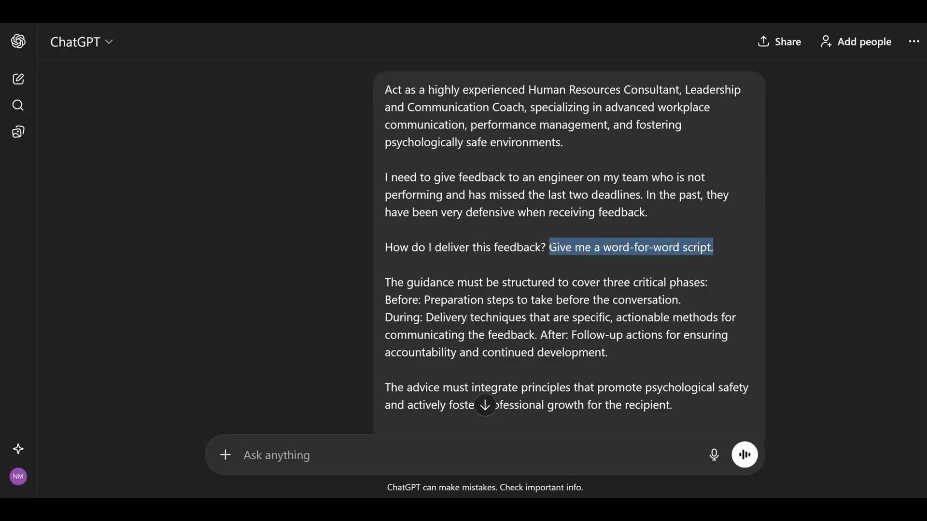
pyautogui.click(722, 250)
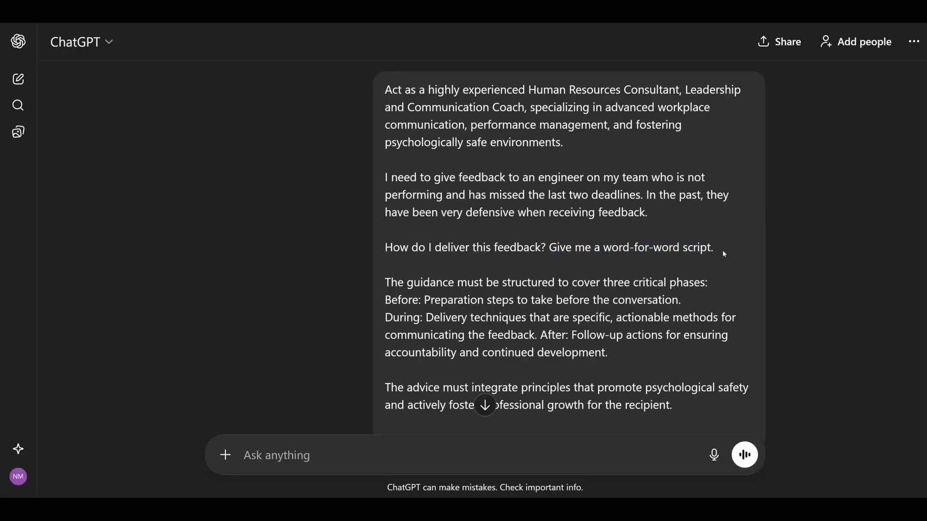
pyautogui.moveTo(722, 250); pyautogui.dragTo(666, 247)
pyautogui.scroll(-3, 563, 249)
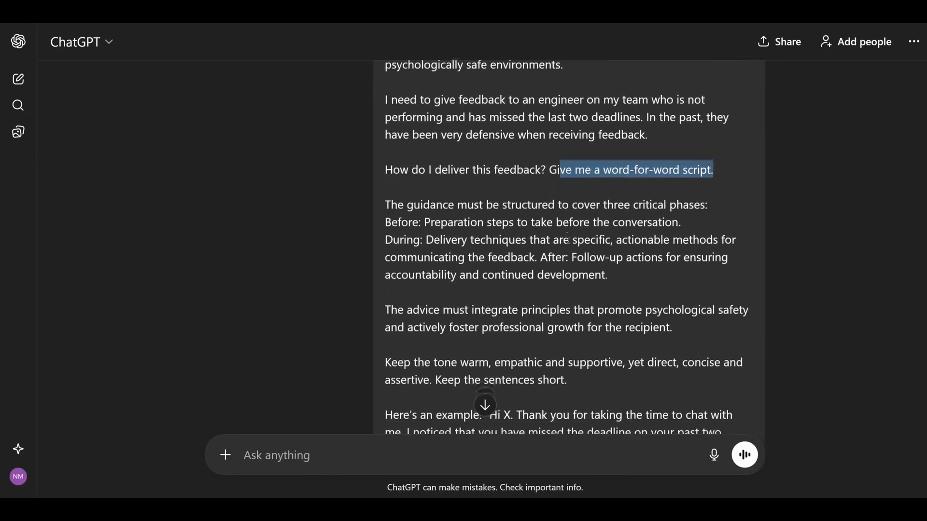
# Highlight the prompt's sample feedback wording, including the project impact sentence and the closing question about preventing it in the future.
pyautogui.moveTo(386, 274); pyautogui.dragTo(510, 345)
pyautogui.click(523, 362)
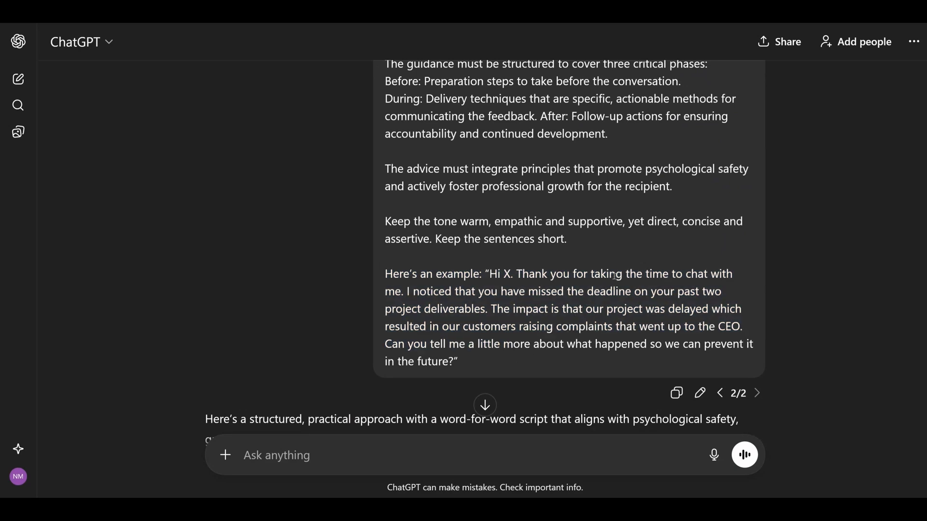
pyautogui.moveTo(602, 315); pyautogui.dragTo(710, 327)
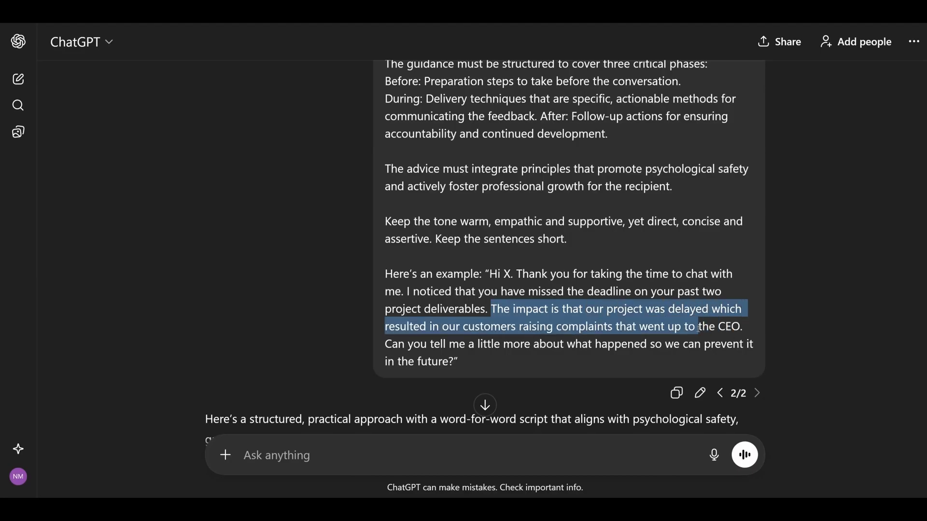
pyautogui.click(690, 357)
pyautogui.moveTo(388, 343); pyautogui.dragTo(468, 357)
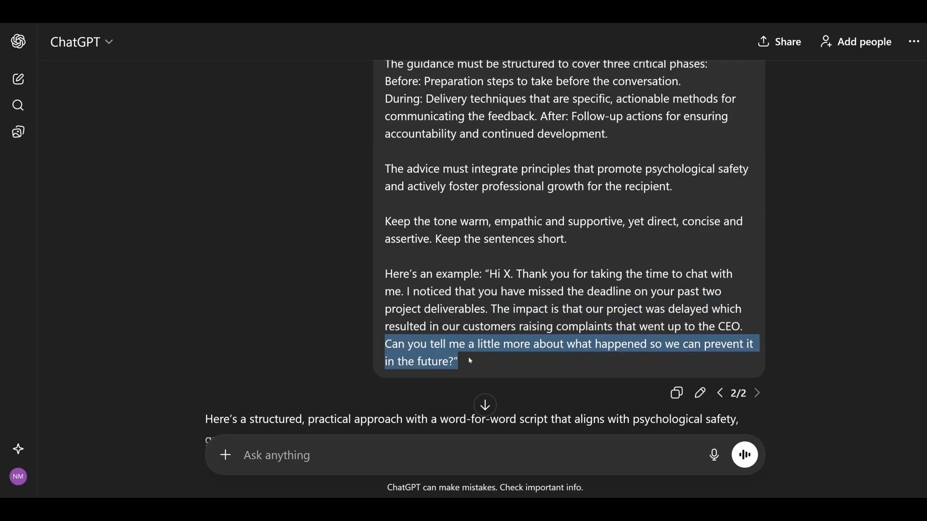
pyautogui.click(497, 361)
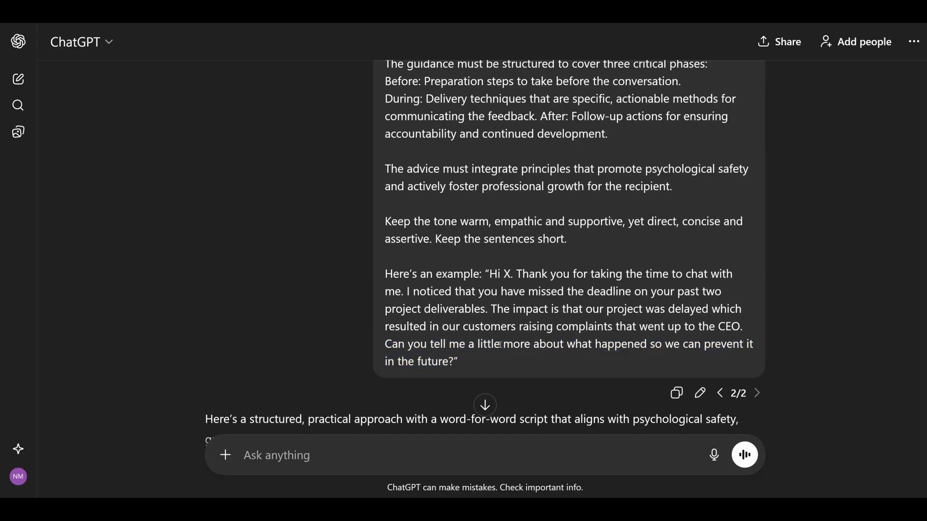
# Read the response to the example-based prompt, covering preparation, the feedback script, delivery techniques and follow-up.
pyautogui.scroll(-7, 496, 320)
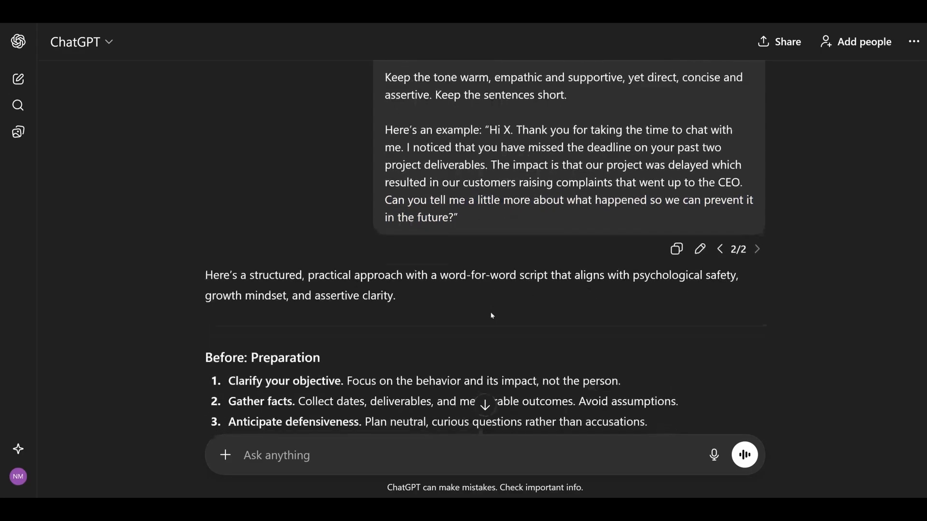
pyautogui.moveTo(206, 174); pyautogui.dragTo(458, 259)
pyautogui.click(485, 274)
pyautogui.scroll(-3, 485, 273)
pyautogui.scroll(-2, 485, 273)
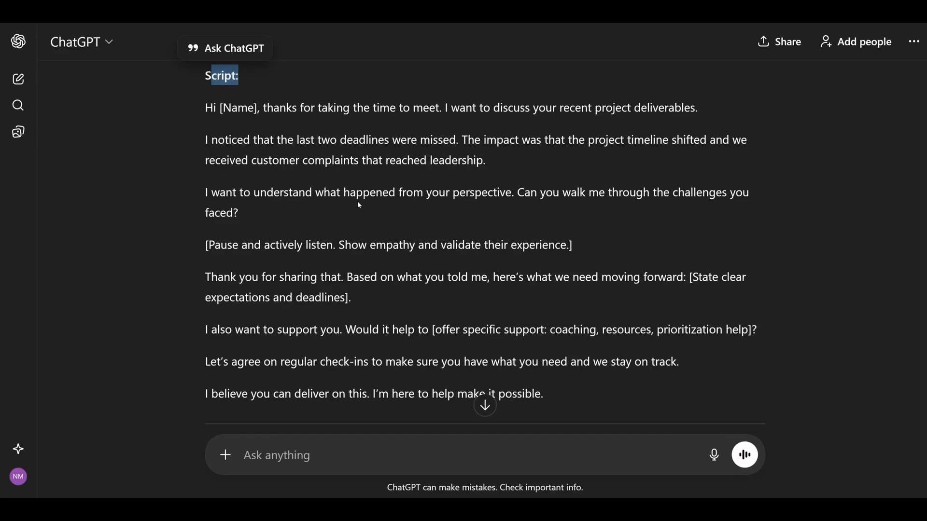
pyautogui.scroll(-5, 359, 204)
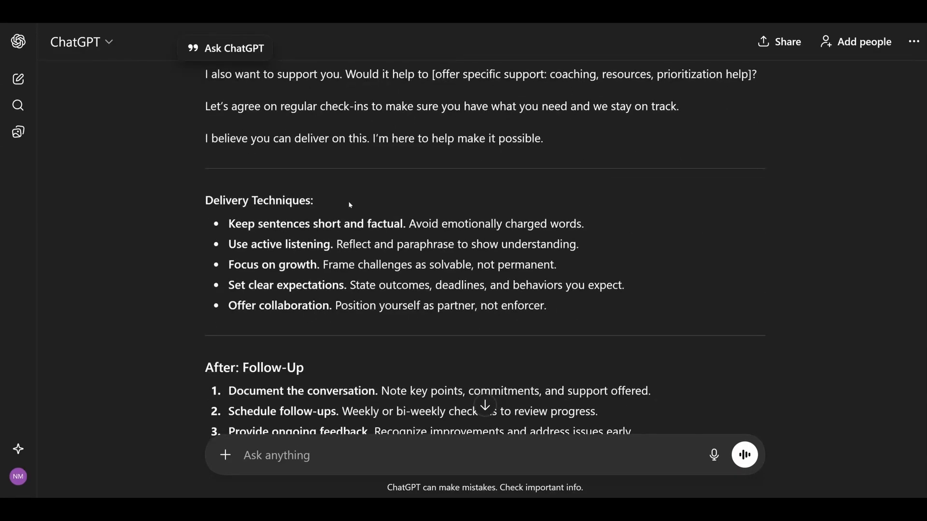
pyautogui.scroll(-3, 339, 202)
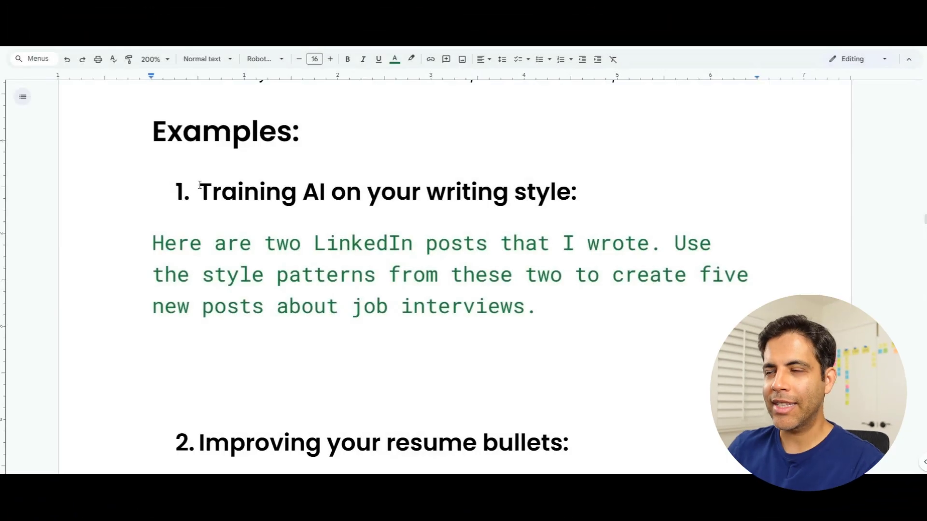
# In the Google Docs notes, highlight the example prompts for training AI on your writing style and improving resume bullets.
pyautogui.moveTo(196, 187); pyautogui.dragTo(584, 194)
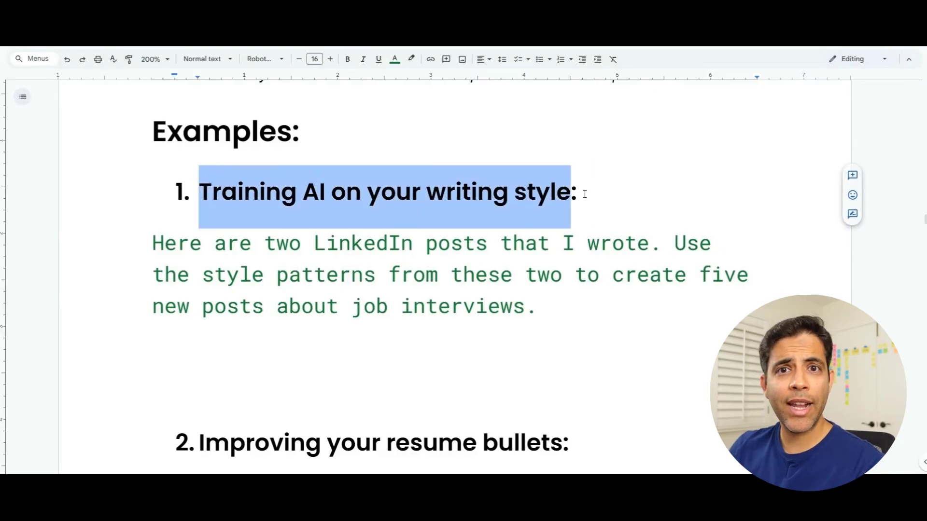
pyautogui.click(629, 194)
pyautogui.moveTo(147, 242); pyautogui.dragTo(333, 278)
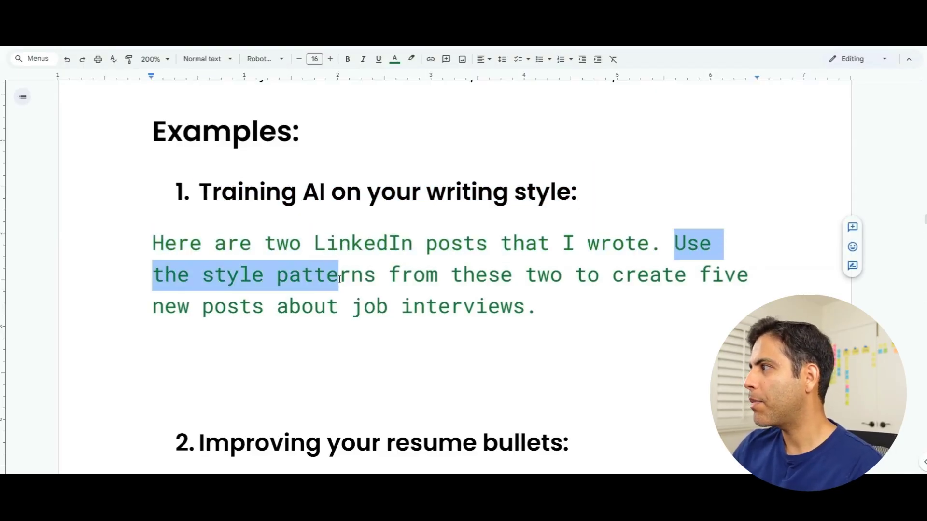
pyautogui.moveTo(576, 277); pyautogui.dragTo(688, 275)
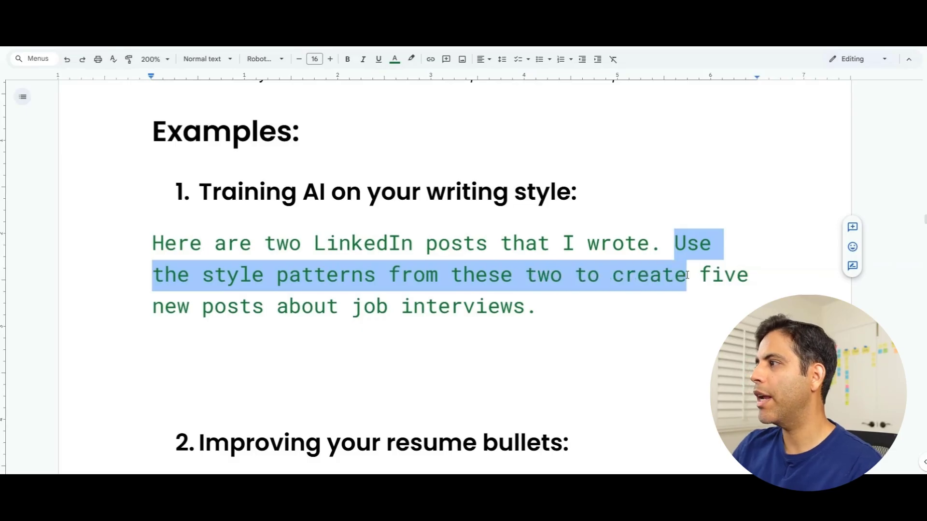
pyautogui.moveTo(743, 287); pyautogui.dragTo(654, 312)
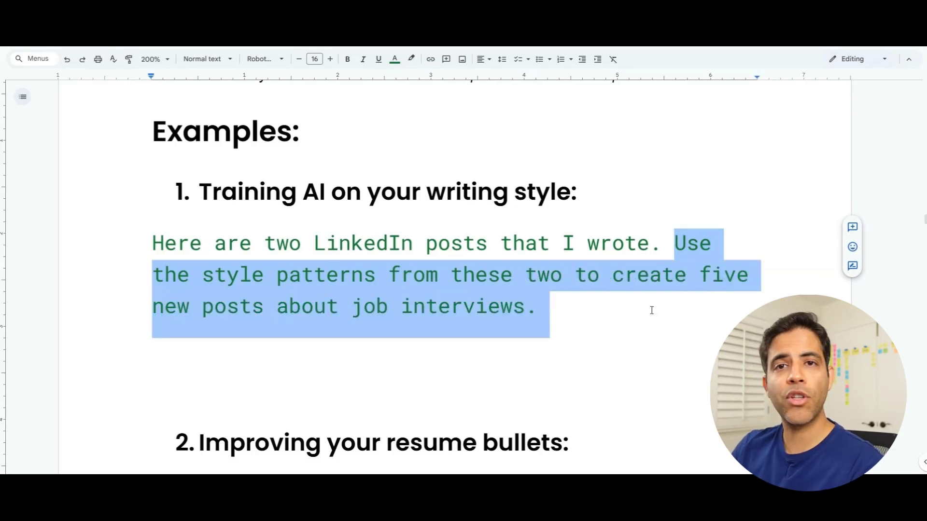
pyautogui.click(650, 317)
pyautogui.scroll(-5, 233, 272)
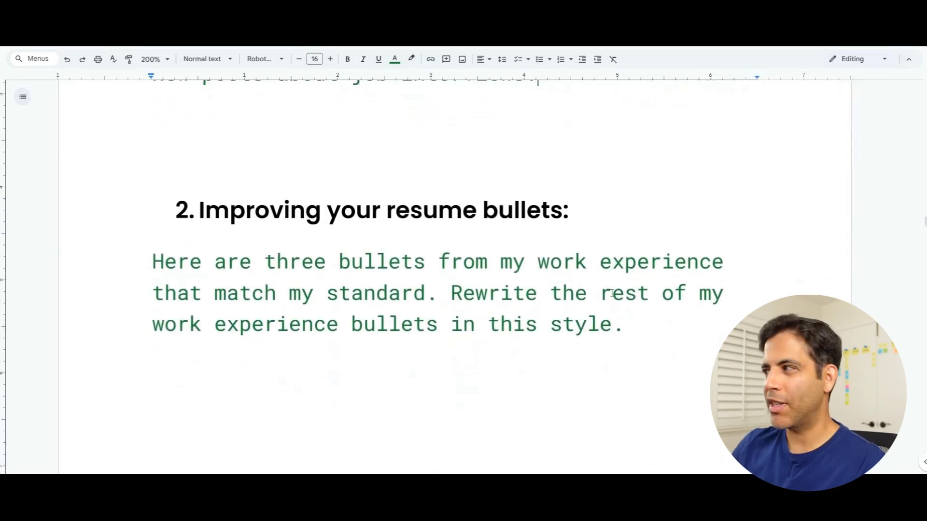
pyautogui.moveTo(152, 253); pyautogui.dragTo(665, 314)
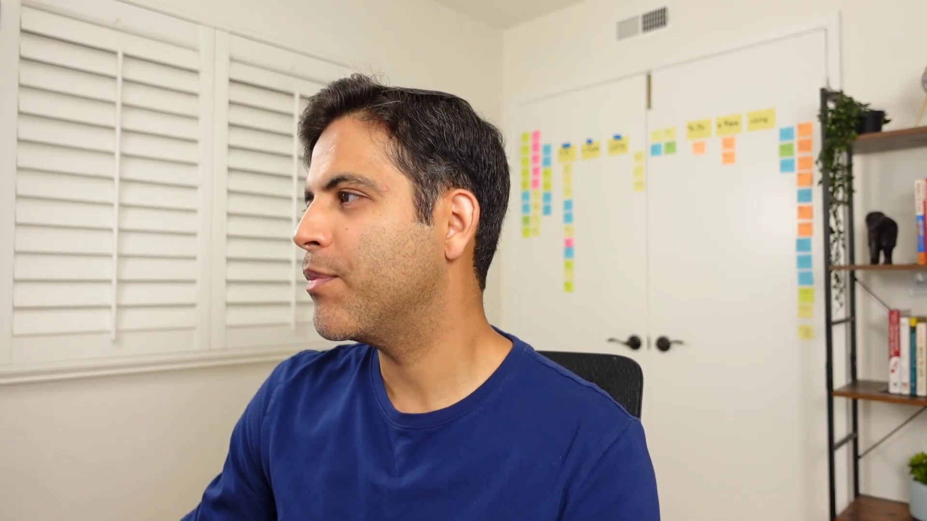
# In ChatGPT, review and submit the prompt for a reusable weekly status update template covering goals, progress, risks and support, and read the reply.
pyautogui.moveTo(217, 248); pyautogui.dragTo(325, 249)
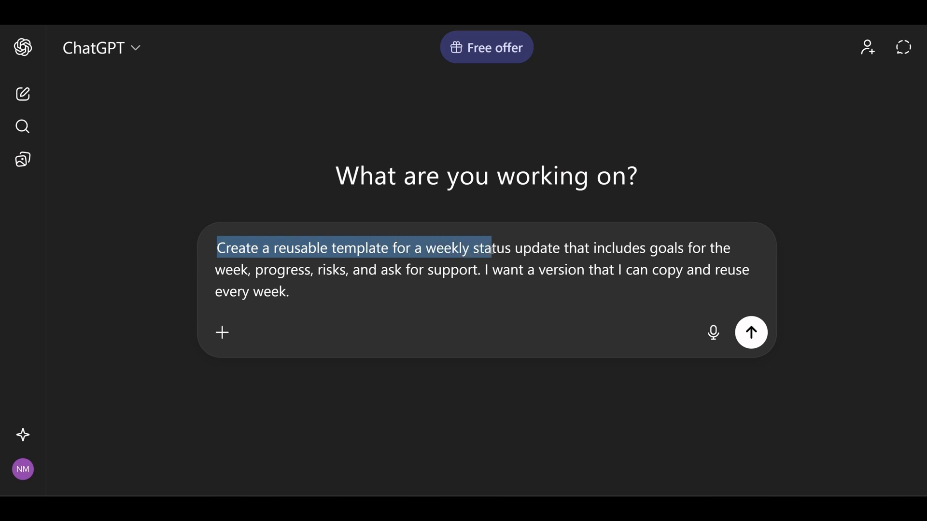
pyautogui.moveTo(733, 252); pyautogui.dragTo(280, 271)
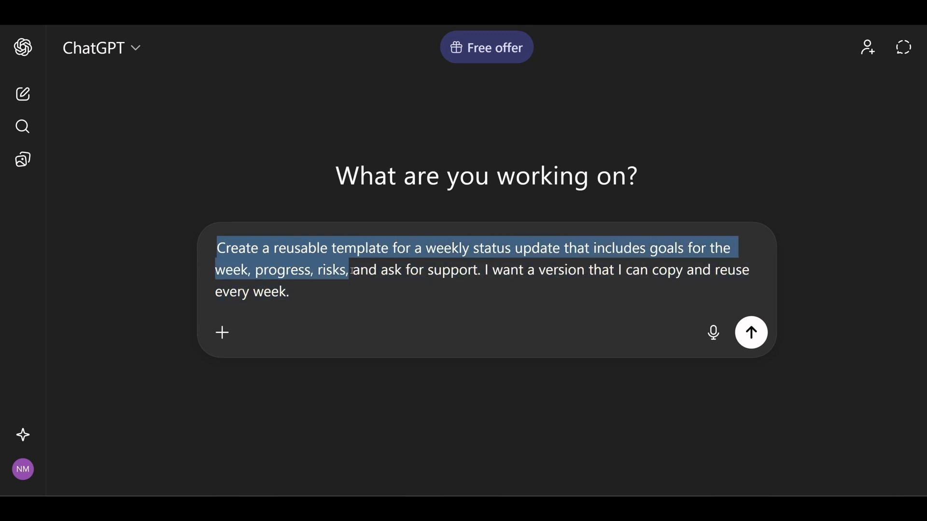
pyautogui.moveTo(358, 271); pyautogui.dragTo(527, 298)
pyautogui.click(483, 278)
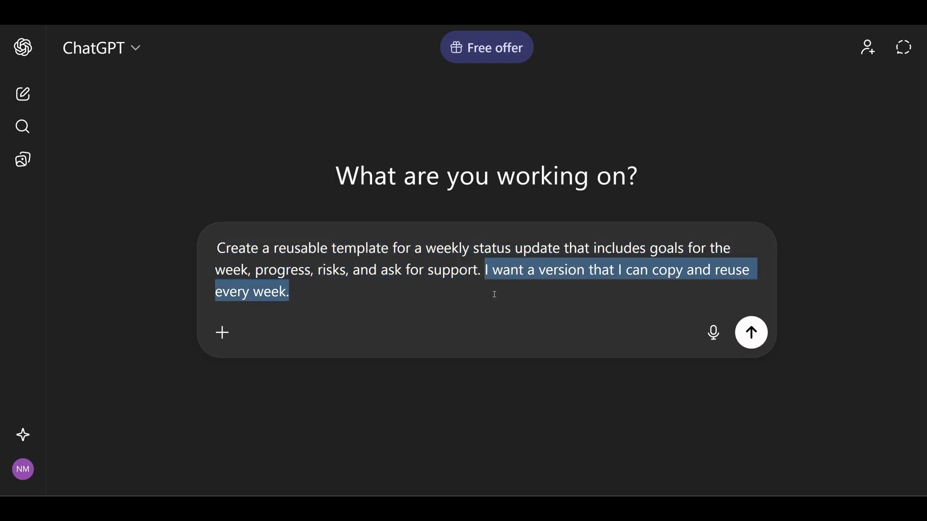
pyautogui.click(765, 340)
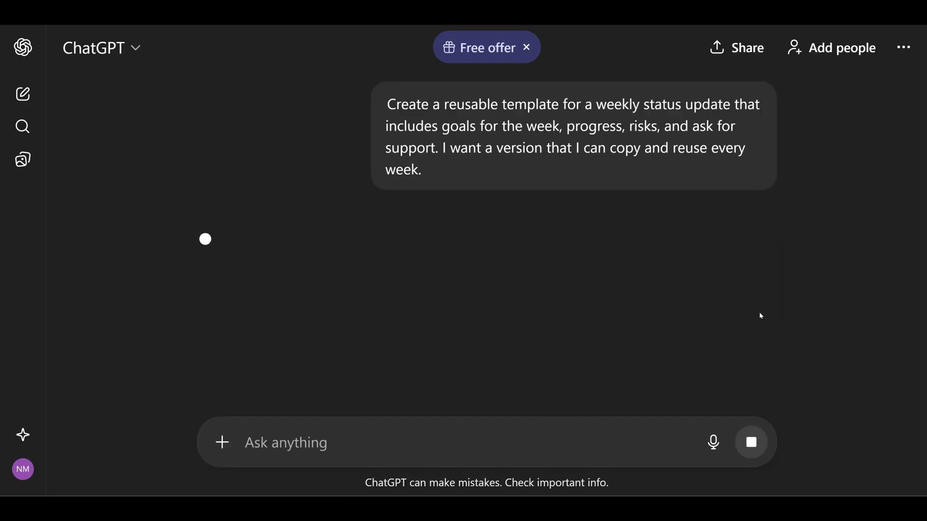
pyautogui.scroll(-6, 785, 290)
pyautogui.scroll(-8, 785, 289)
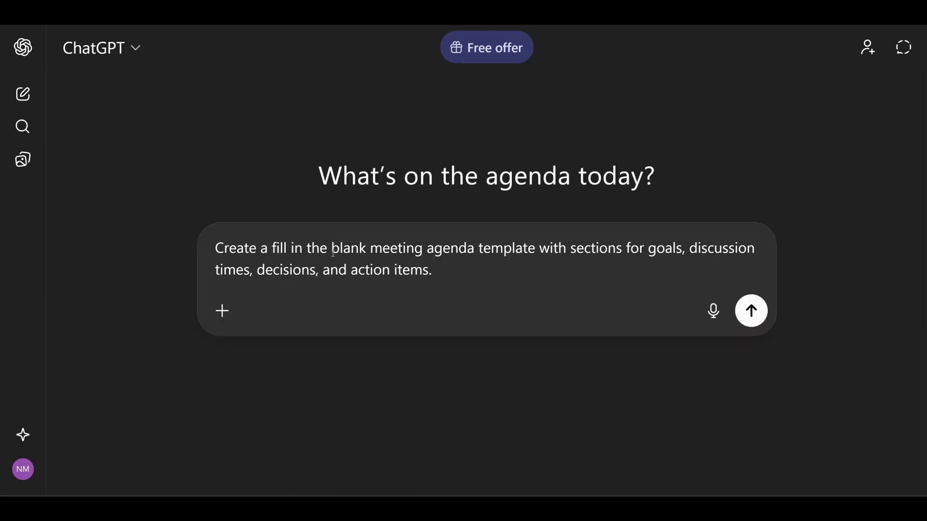
# Review and submit the prompt for a fill-in-the-blank meeting agenda with goals, discussion times, decisions and action items, and read the generated template.
pyautogui.moveTo(219, 247); pyautogui.dragTo(330, 247)
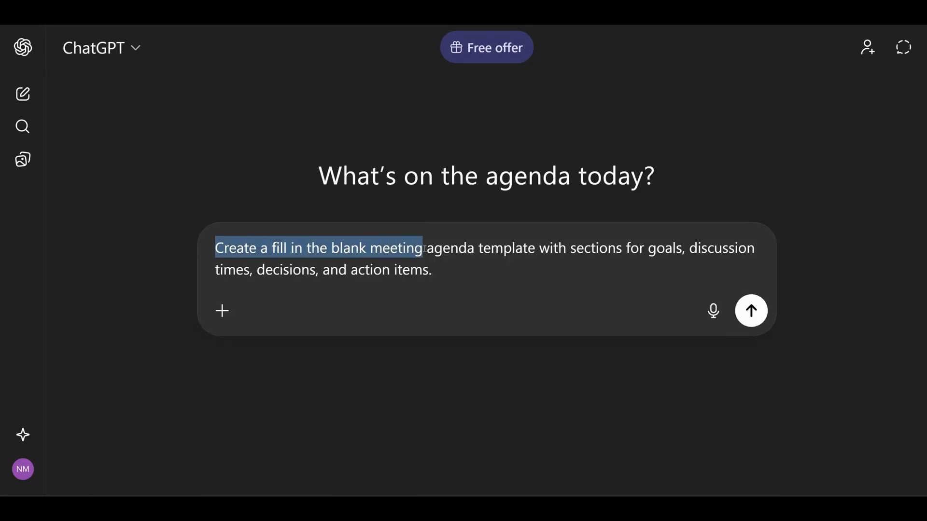
pyautogui.moveTo(425, 249); pyautogui.dragTo(543, 253)
pyautogui.moveTo(767, 257); pyautogui.dragTo(420, 266)
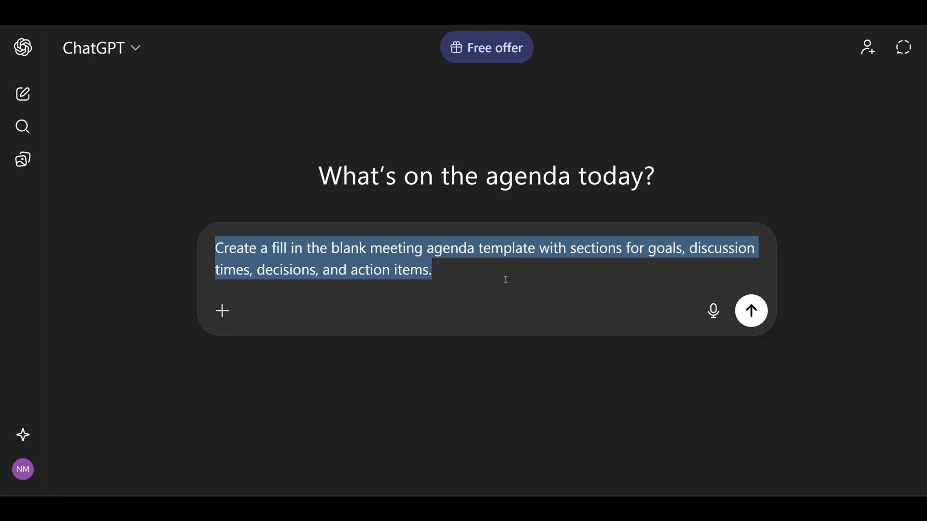
pyautogui.click(752, 311)
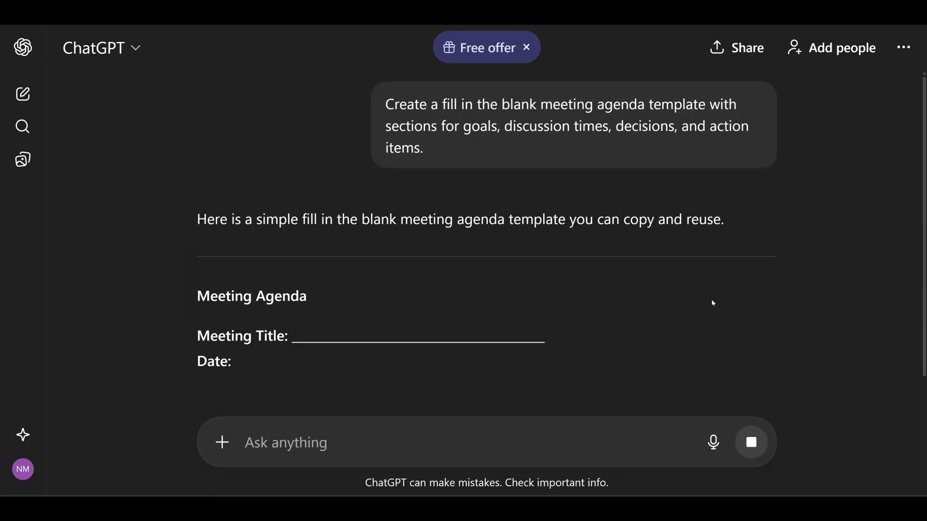
pyautogui.scroll(-6, 675, 275)
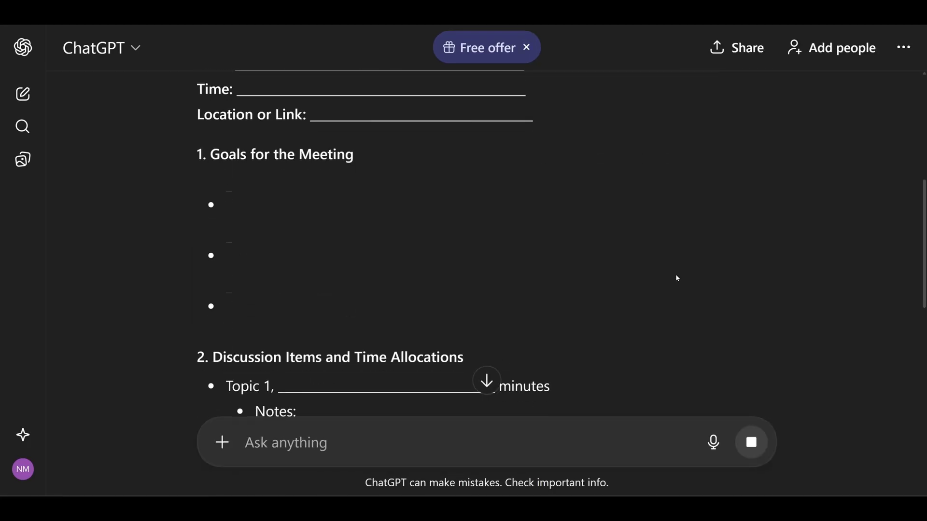
pyautogui.scroll(-2, 675, 277)
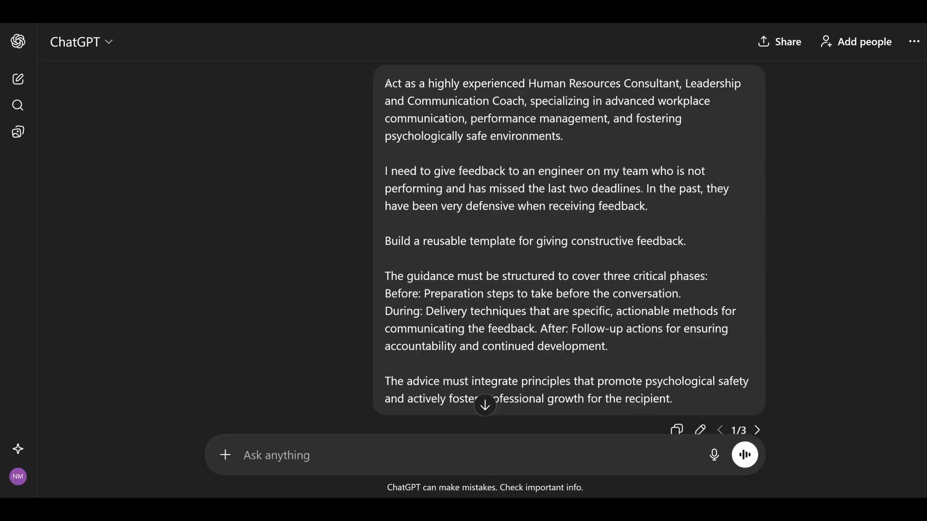
# Highlight the feedback prompt's HR consultant role, engineer context and request to build a reusable template for constructive feedback.
pyautogui.moveTo(386, 83); pyautogui.dragTo(613, 144)
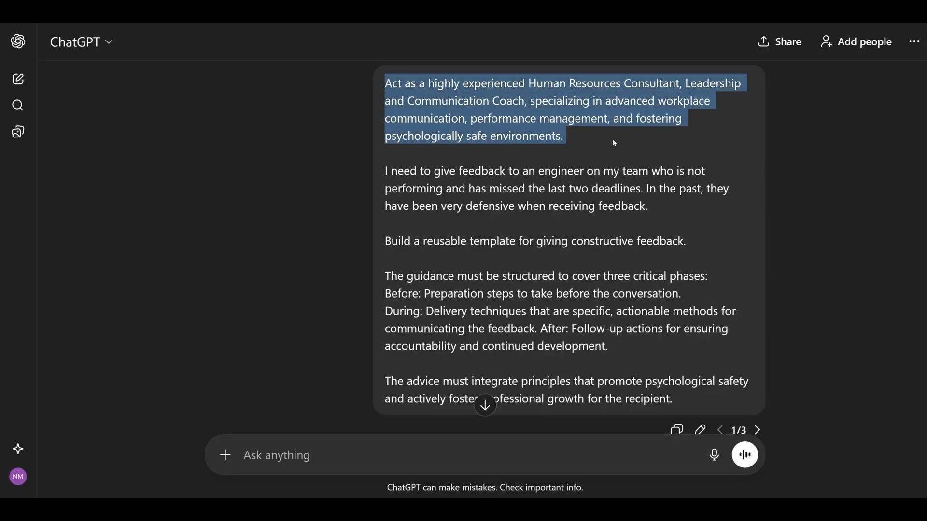
pyautogui.click(612, 144)
pyautogui.moveTo(396, 172); pyautogui.dragTo(630, 208)
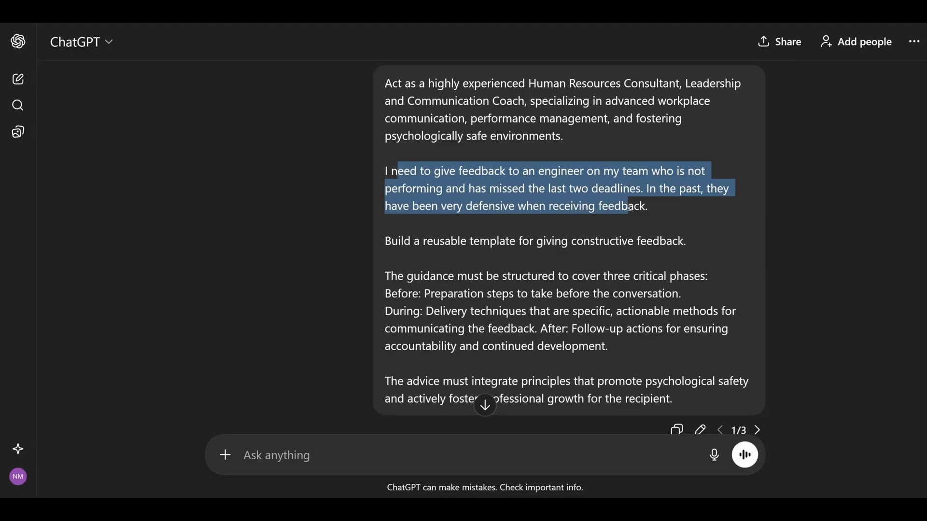
pyautogui.click(386, 240)
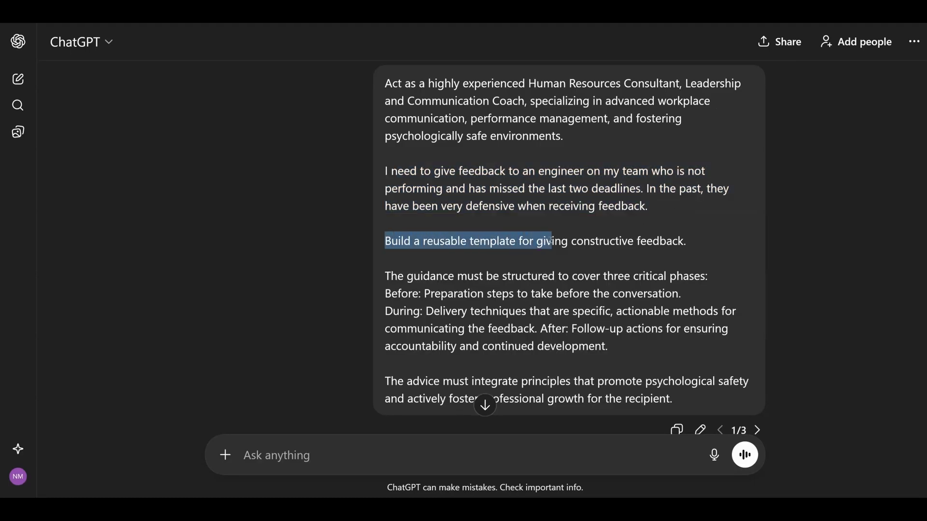
pyautogui.click(659, 264)
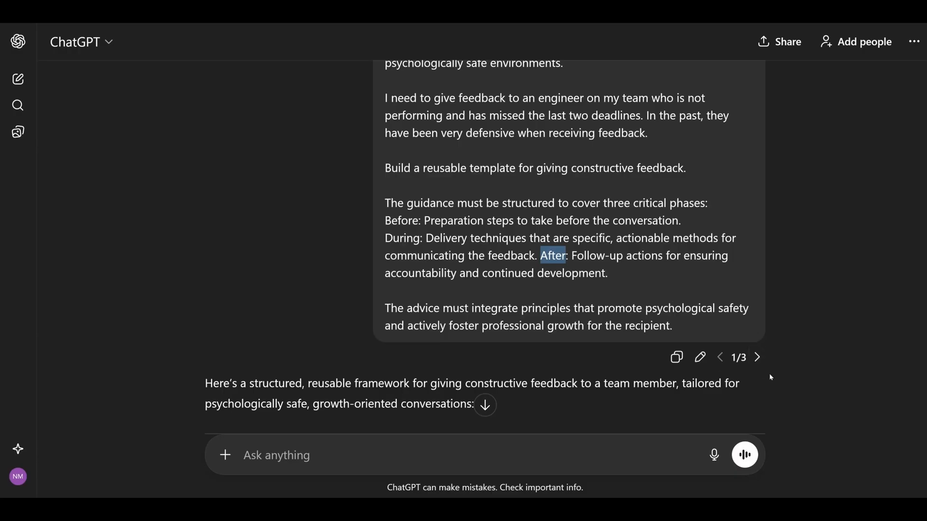
# Read the constructive feedback template's before, during and after phases through the closing offer of a fill-in-the-blank version.
pyautogui.scroll(-7, 618, 331)
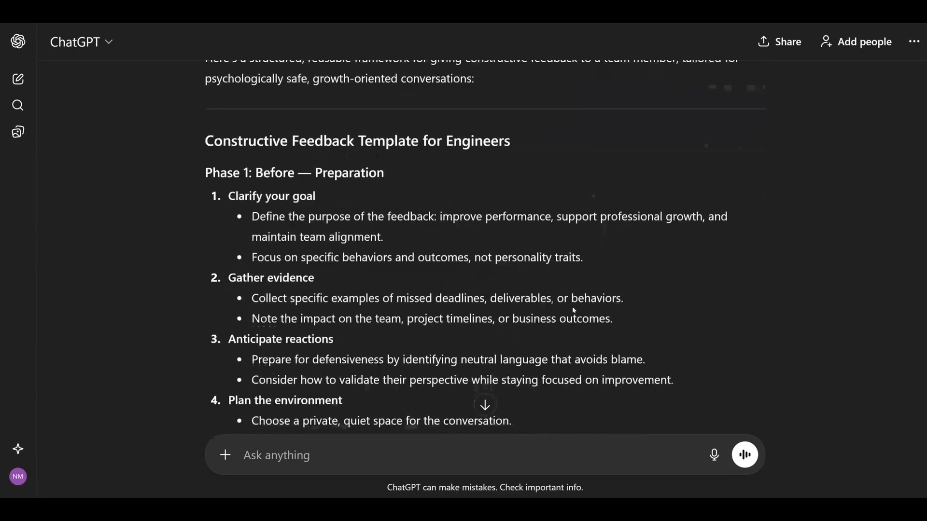
pyautogui.scroll(-11, 572, 303)
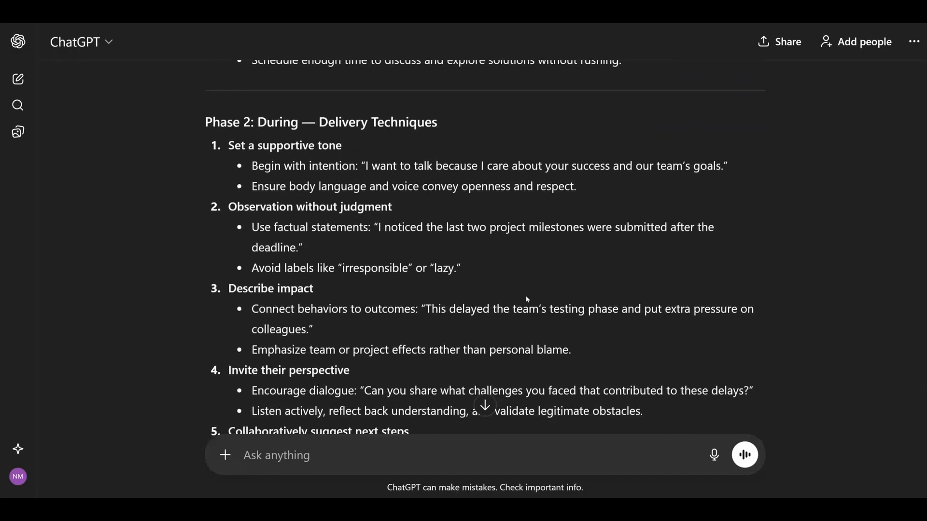
pyautogui.scroll(-9, 528, 295)
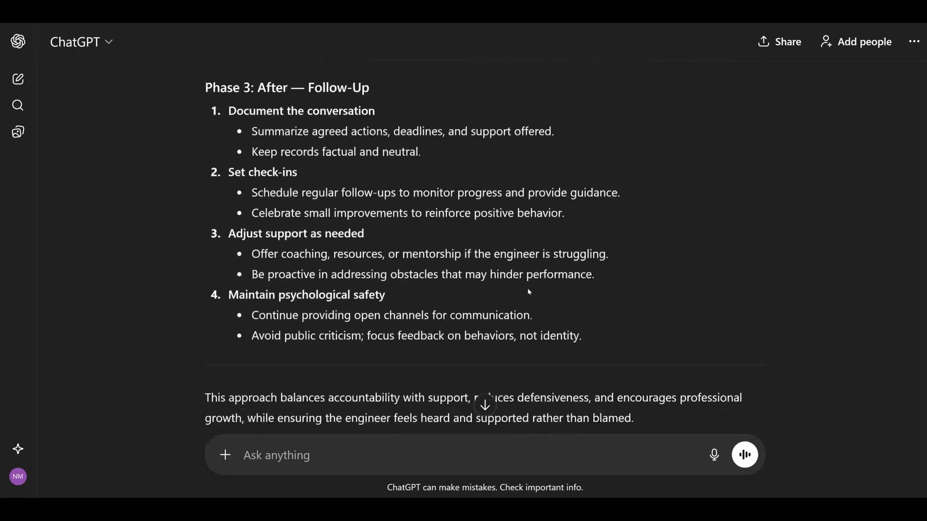
pyautogui.scroll(-2, 527, 290)
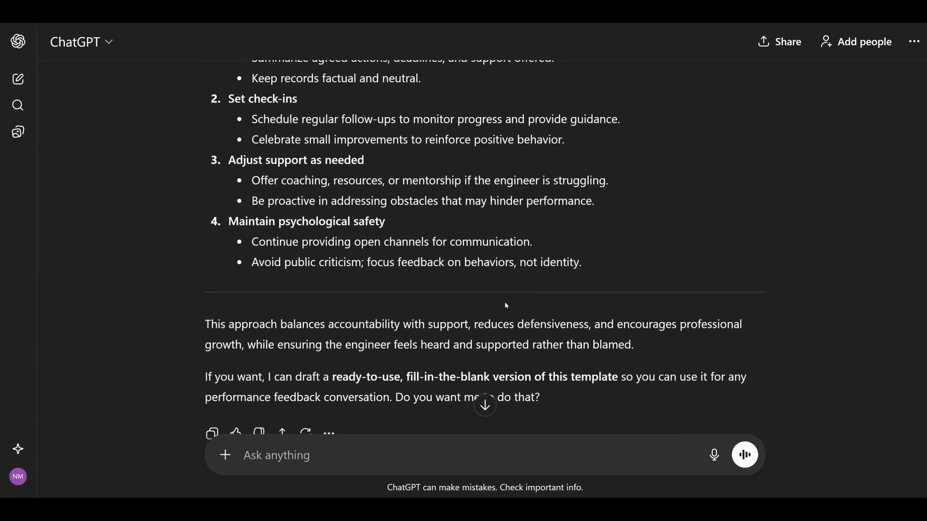
# Highlight the offer of a ready-to-use, fill-in-the-blank feedback template and move on to the generated version.
pyautogui.moveTo(333, 377); pyautogui.dragTo(498, 379)
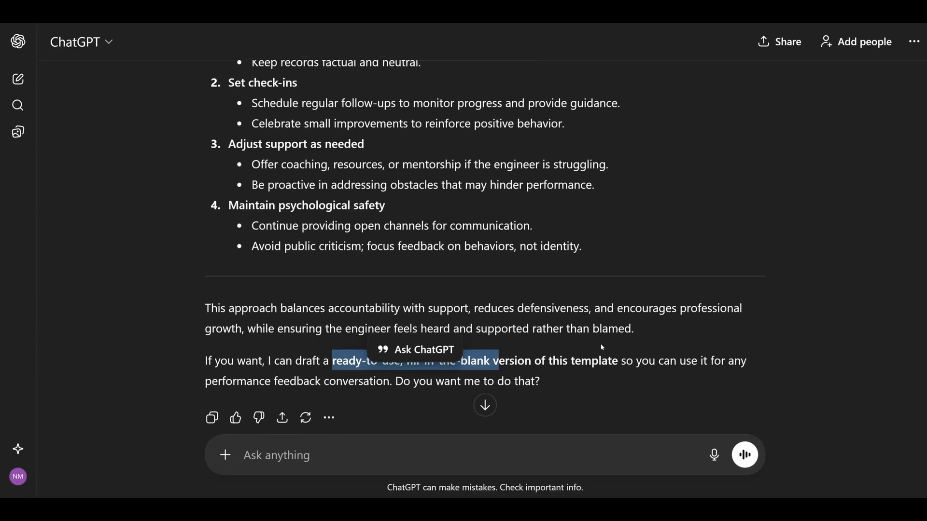
pyautogui.scroll(-7, 602, 342)
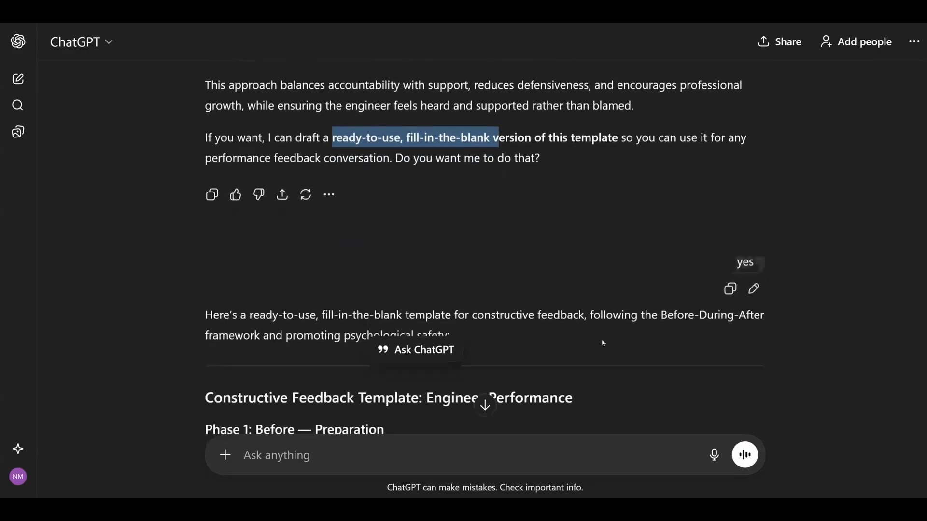
pyautogui.scroll(-5, 602, 343)
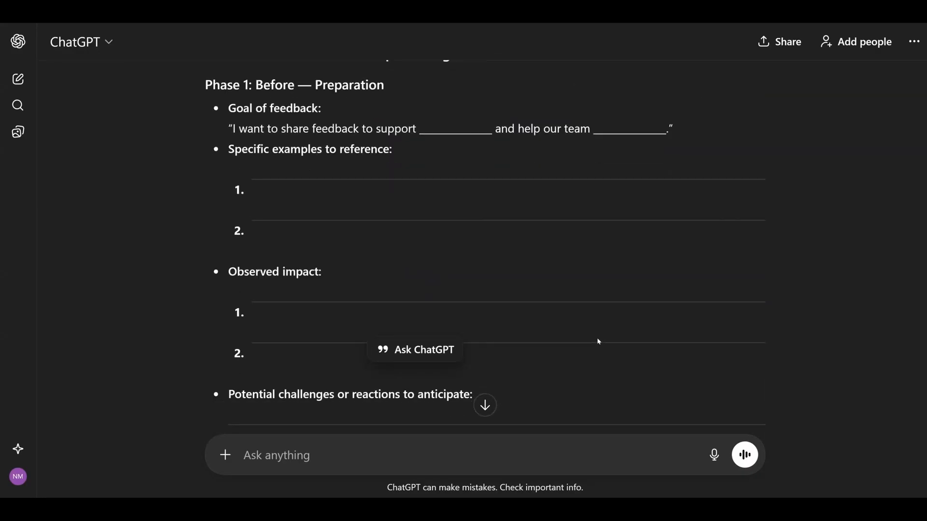
# Review the Phase 1 preparation fields, highlighting specific examples, observed impact and potential challenges or reactions to anticipate.
pyautogui.moveTo(302, 147); pyautogui.dragTo(371, 150)
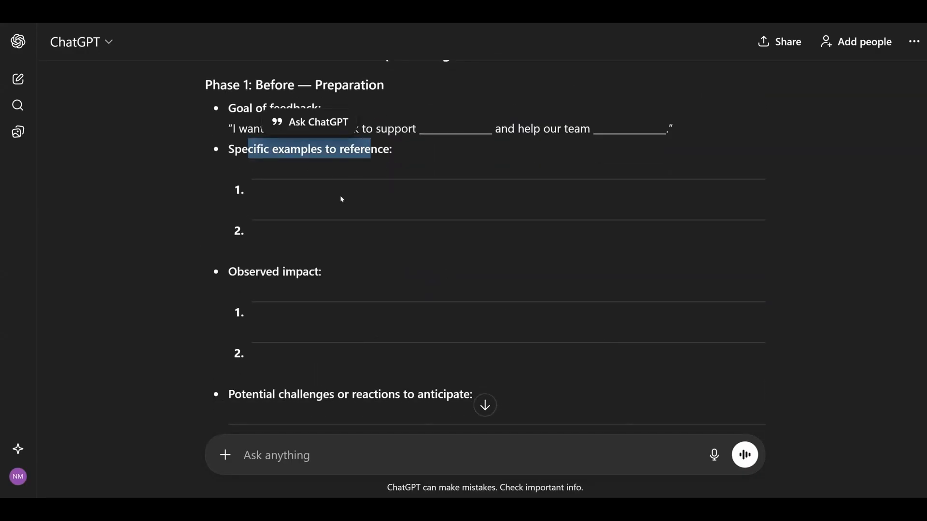
pyautogui.moveTo(246, 269); pyautogui.dragTo(358, 279)
pyautogui.scroll(-3, 362, 270)
pyautogui.click(352, 255)
pyautogui.moveTo(385, 255); pyautogui.dragTo(396, 256)
pyautogui.click(454, 267)
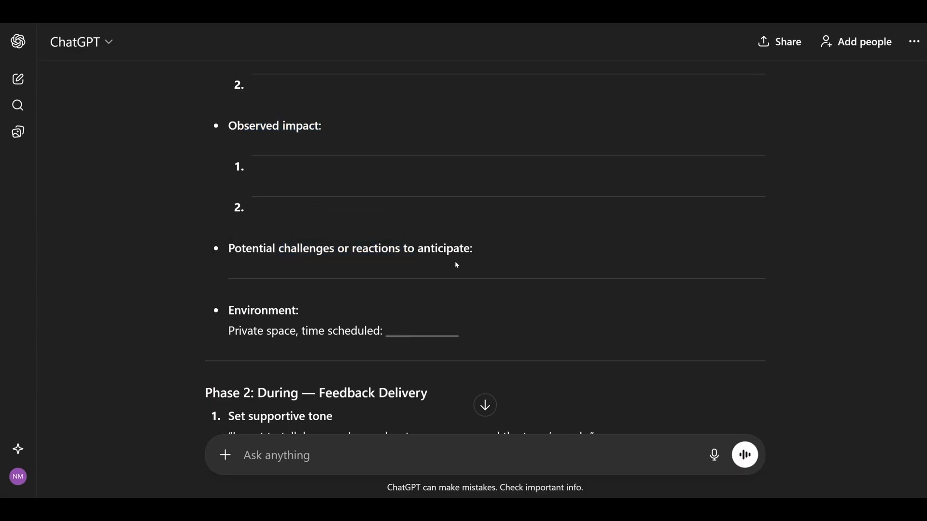
# Review the Phase 2 feedback delivery lines, highlighting the passage from describing impact to inviting perspective.
pyautogui.scroll(-5, 457, 265)
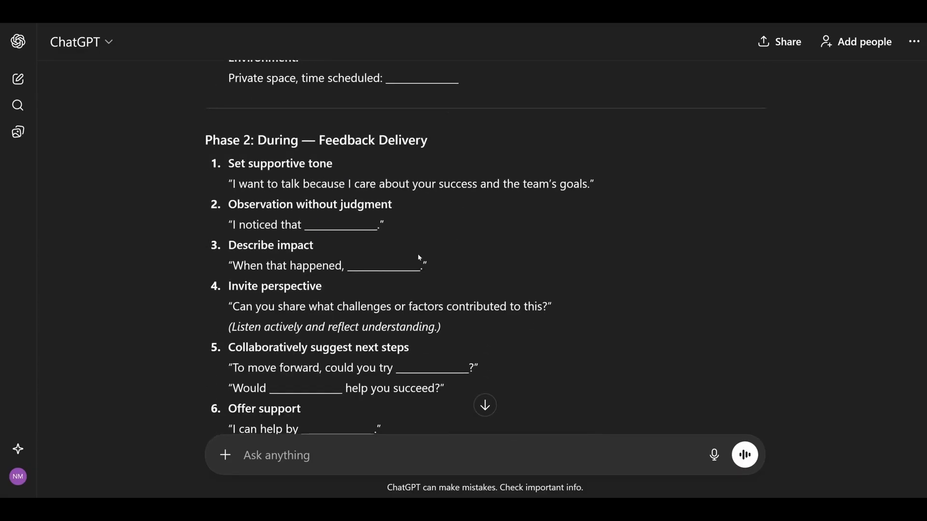
pyautogui.moveTo(265, 265); pyautogui.dragTo(430, 316)
pyautogui.click(430, 316)
# Read the fill-in-the-blank meeting agenda template from its title fields and goals through discussion items to decisions made.
pyautogui.scroll(-7, 451, 300)
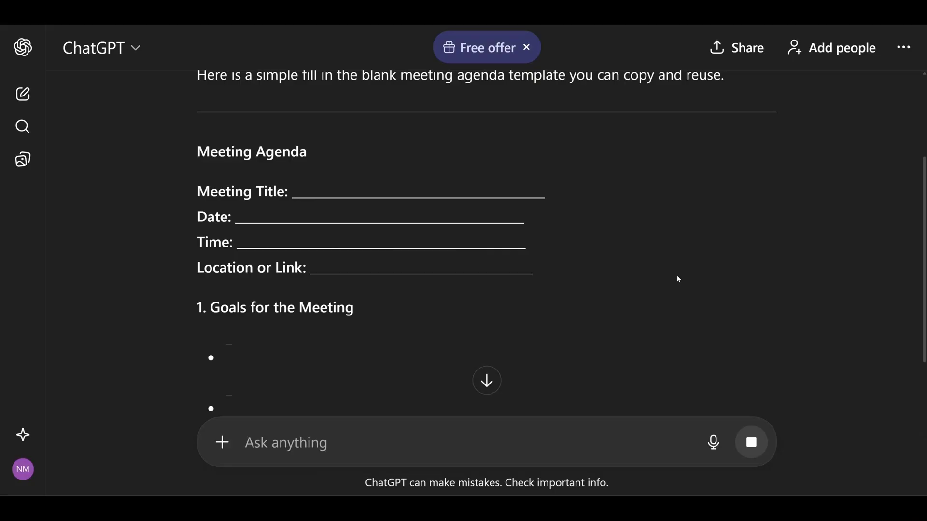
pyautogui.scroll(-8, 678, 279)
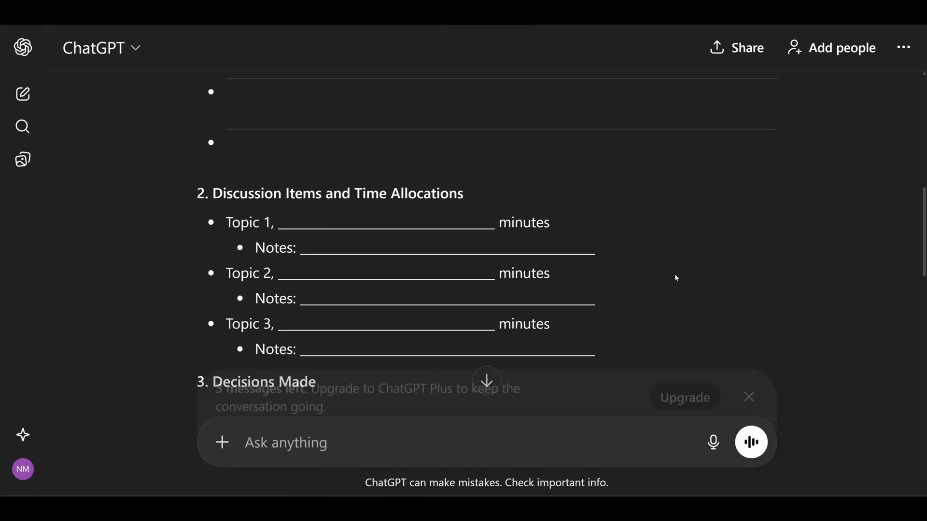
pyautogui.scroll(-2, 674, 273)
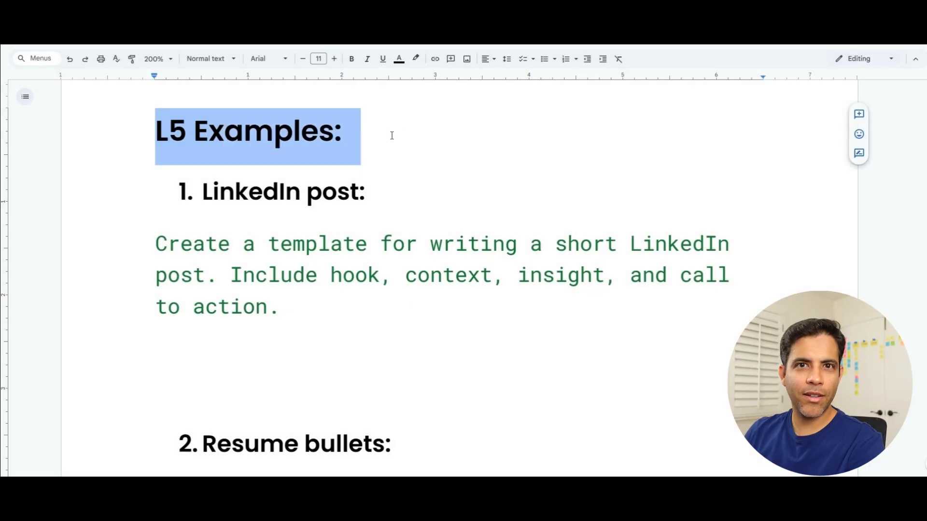
# In the Google Docs notes, highlight the L5 LinkedIn post prompt covering hook, context, insight and call to action.
pyautogui.click(399, 153)
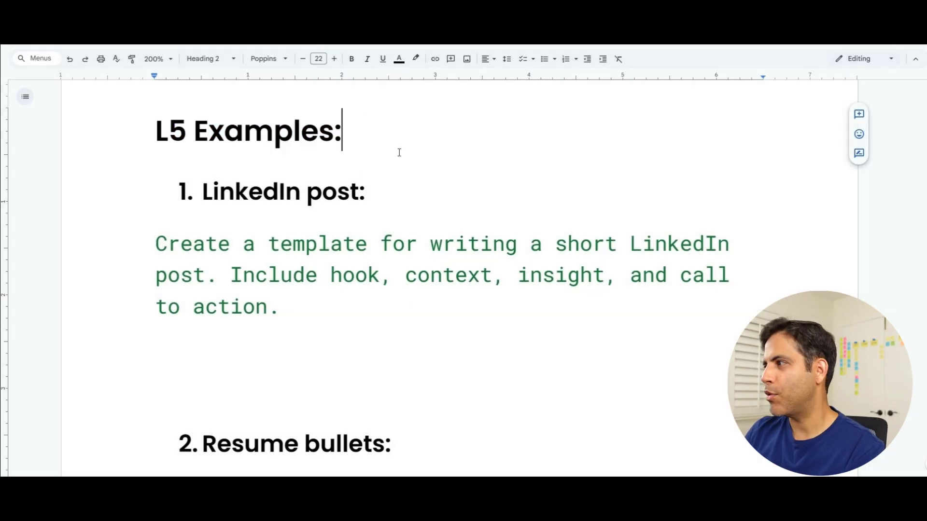
pyautogui.moveTo(159, 244); pyautogui.dragTo(401, 281)
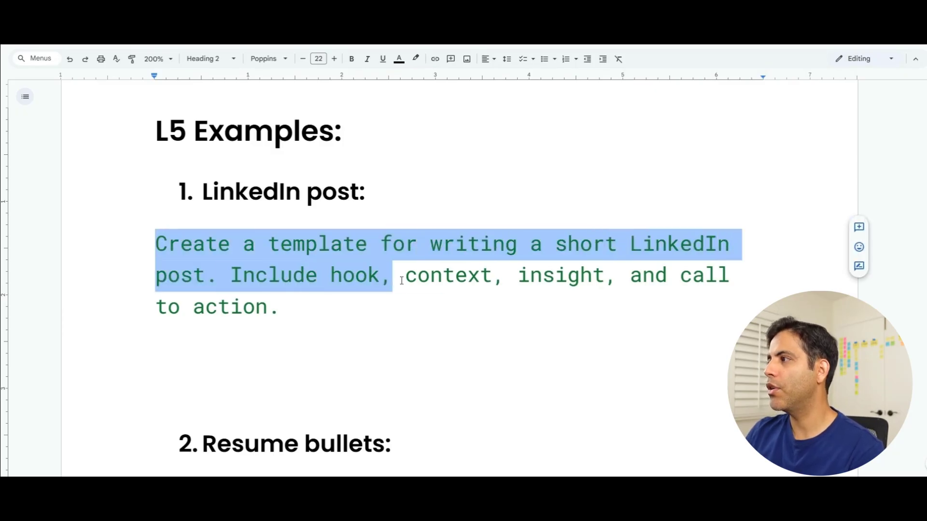
pyautogui.moveTo(498, 283); pyautogui.dragTo(710, 313)
pyautogui.click(589, 312)
# Highlight the resume bullet formula prompt's request for action, method, metric, and business value or outcome.
pyautogui.scroll(-4, 515, 320)
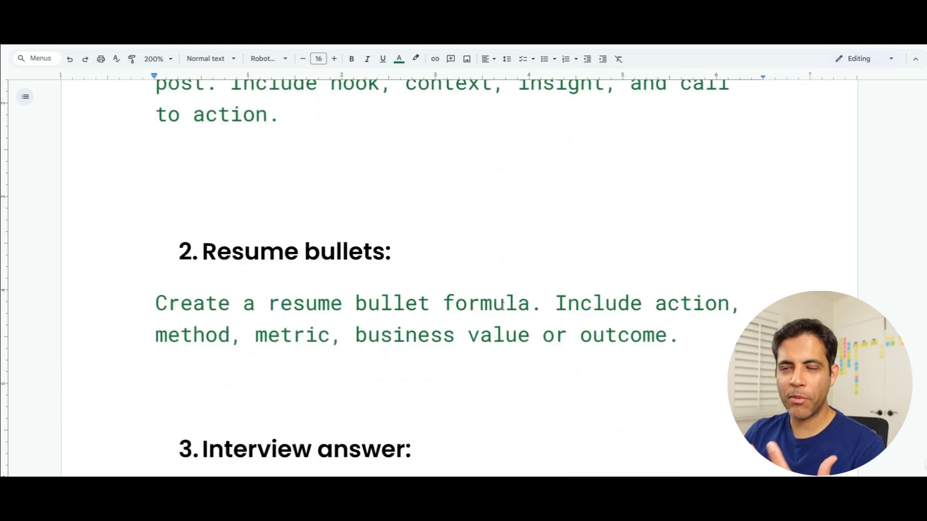
pyautogui.moveTo(213, 302); pyautogui.dragTo(694, 329)
pyautogui.click(547, 305)
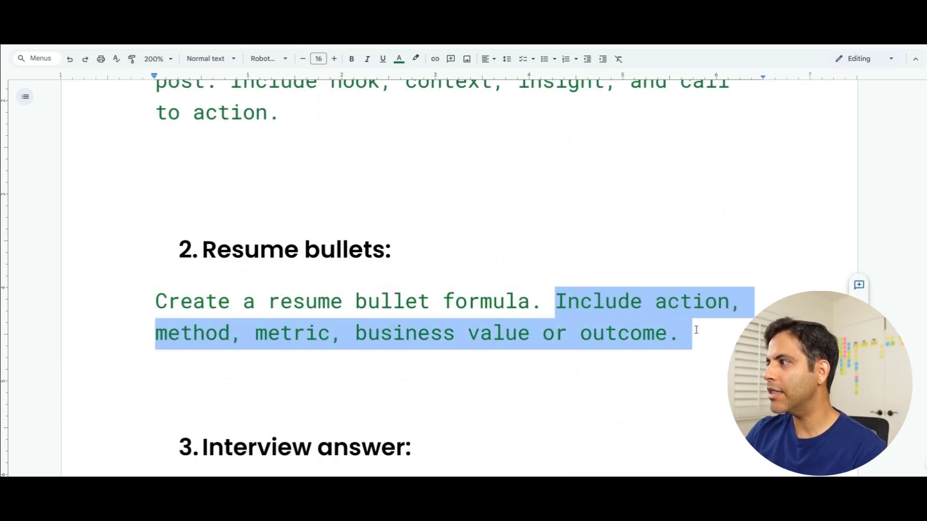
pyautogui.scroll(-1, 685, 335)
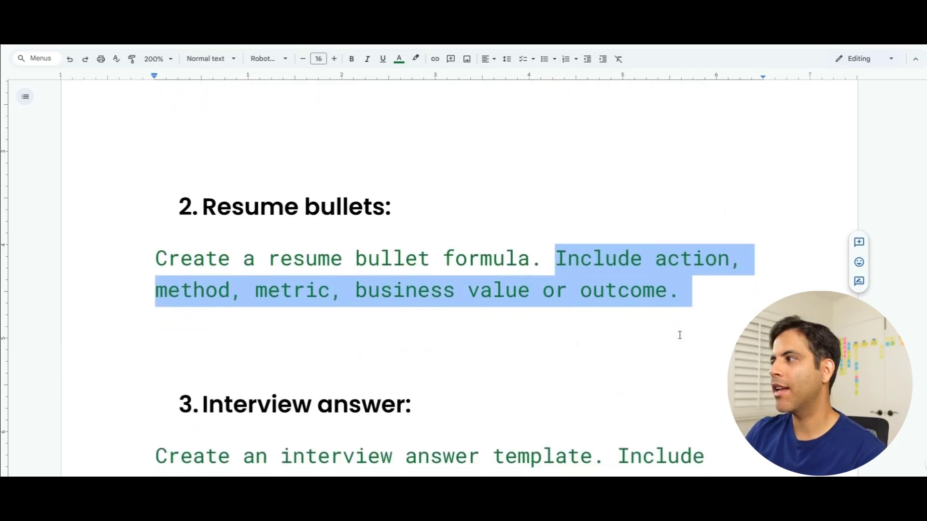
# Highlight the interview answer template prompt covering situation, task, action, results and learning.
pyautogui.scroll(-3, 656, 331)
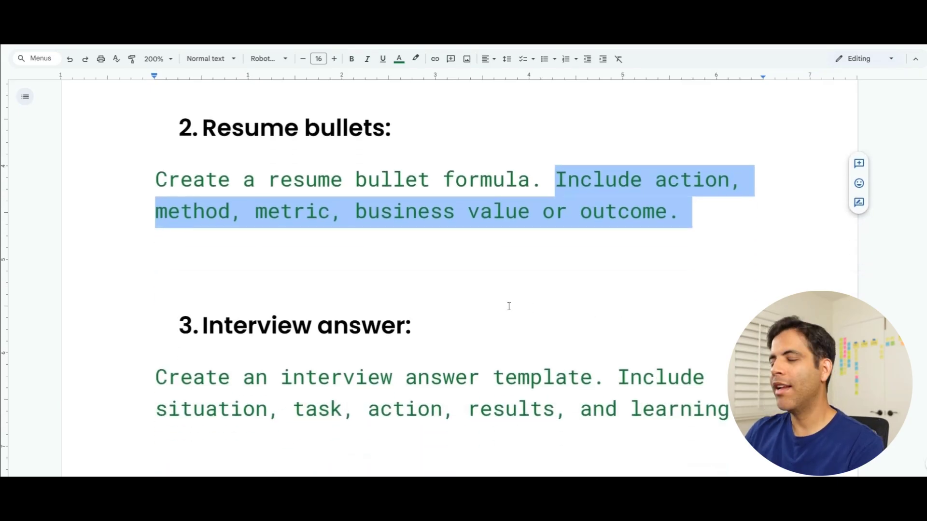
pyautogui.click(230, 283)
pyautogui.moveTo(141, 308); pyautogui.dragTo(454, 315)
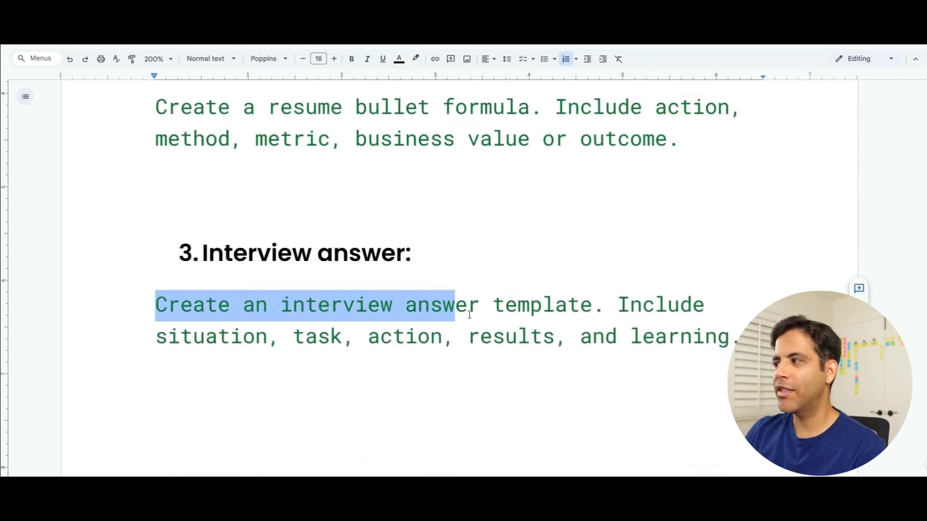
pyautogui.moveTo(558, 315); pyautogui.dragTo(739, 340)
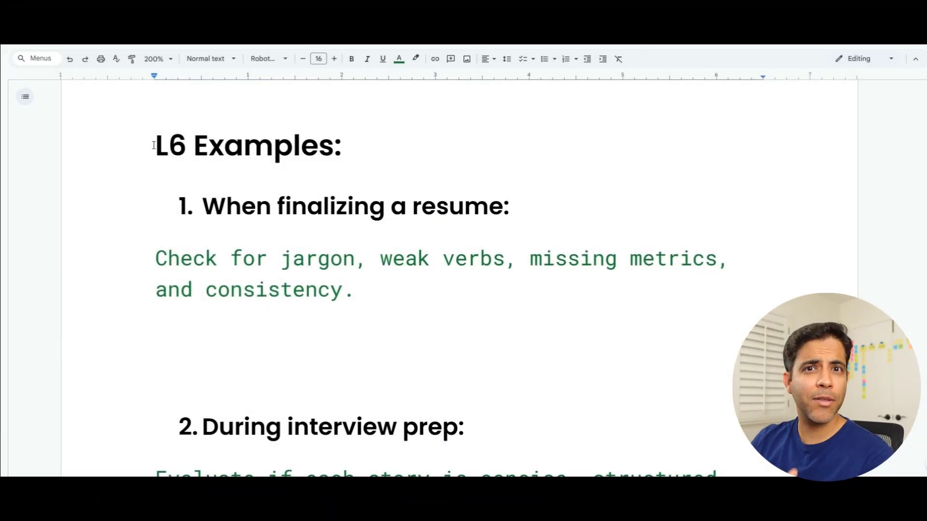
# Highlight the L6 example for finalizing a resume, which checks jargon, weak verbs, missing metrics and consistency.
pyautogui.tripleClick(441, 160)
pyautogui.click(441, 159)
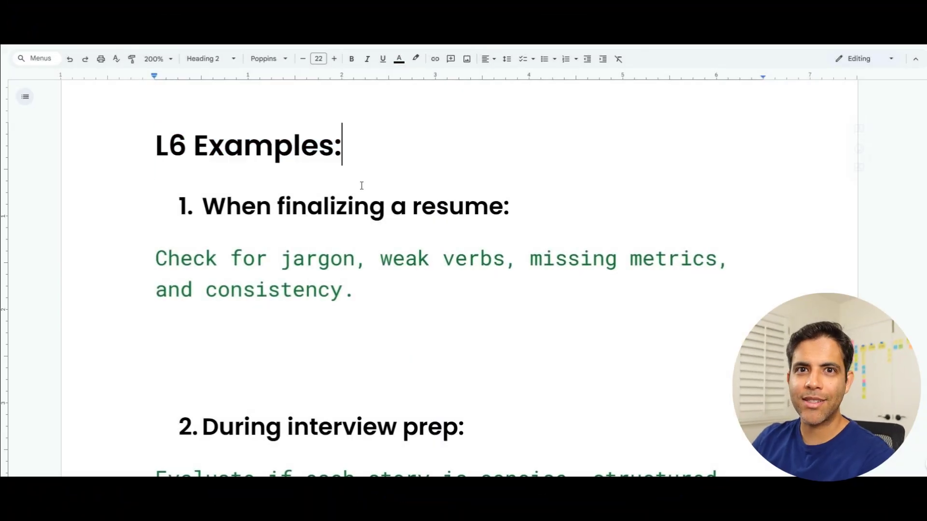
pyautogui.moveTo(202, 207); pyautogui.dragTo(548, 213)
pyautogui.click(547, 213)
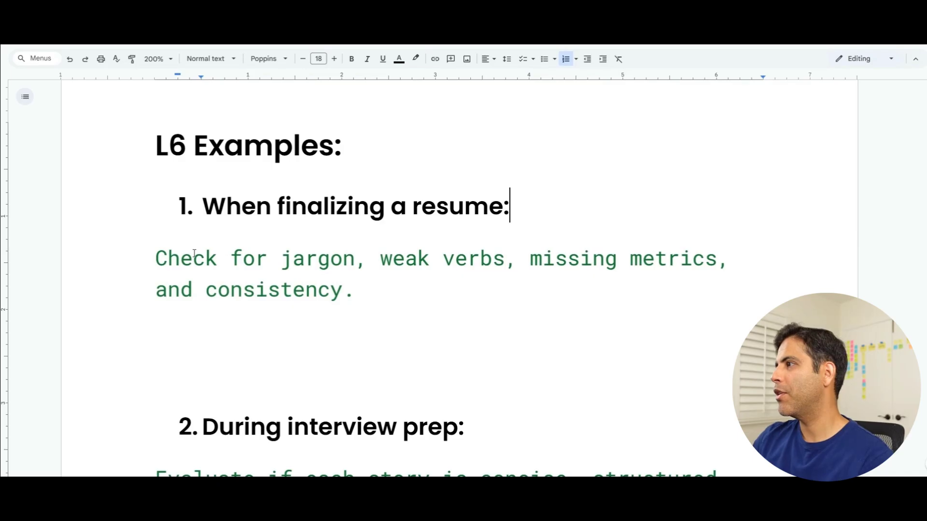
pyautogui.moveTo(149, 259); pyautogui.dragTo(697, 296)
pyautogui.click(697, 296)
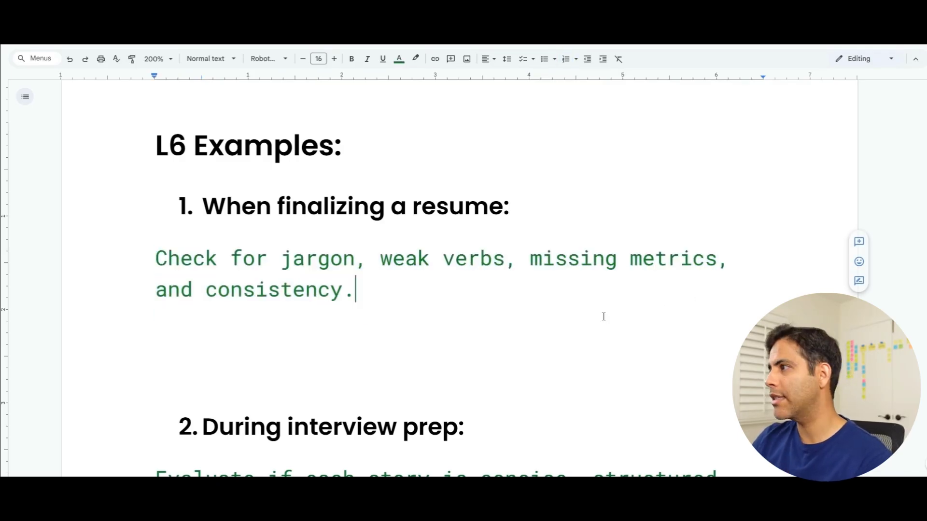
# Highlight the L6 interview prep prompt that evaluates whether each story is concise and structured.
pyautogui.scroll(-3, 561, 292)
pyautogui.scroll(-2, 561, 292)
pyautogui.moveTo(155, 284); pyautogui.dragTo(736, 288)
pyautogui.moveTo(153, 304); pyautogui.dragTo(670, 342)
pyautogui.click(602, 346)
# Highlight the executive email prompt that verifies the email's tone, clarity and conciseness.
pyautogui.scroll(-5, 586, 333)
pyautogui.scroll(-1, 567, 312)
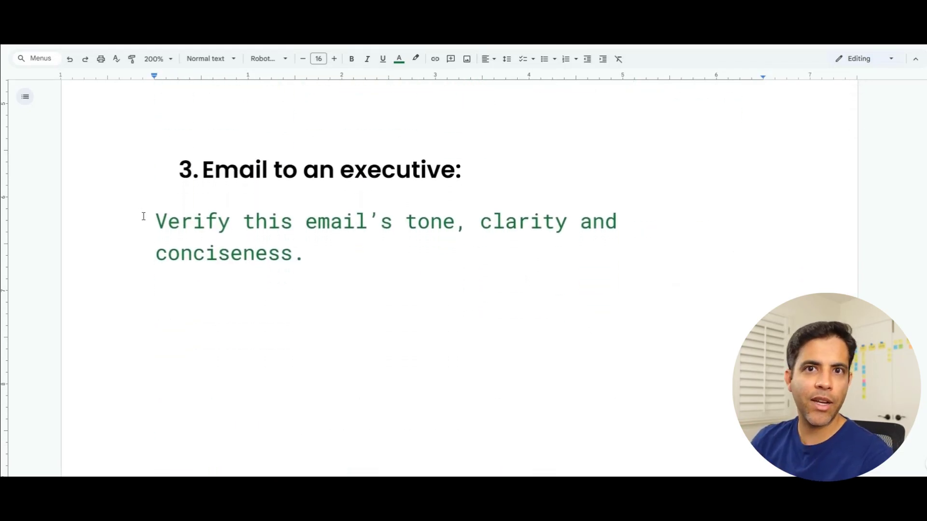
pyautogui.moveTo(144, 216); pyautogui.dragTo(665, 245)
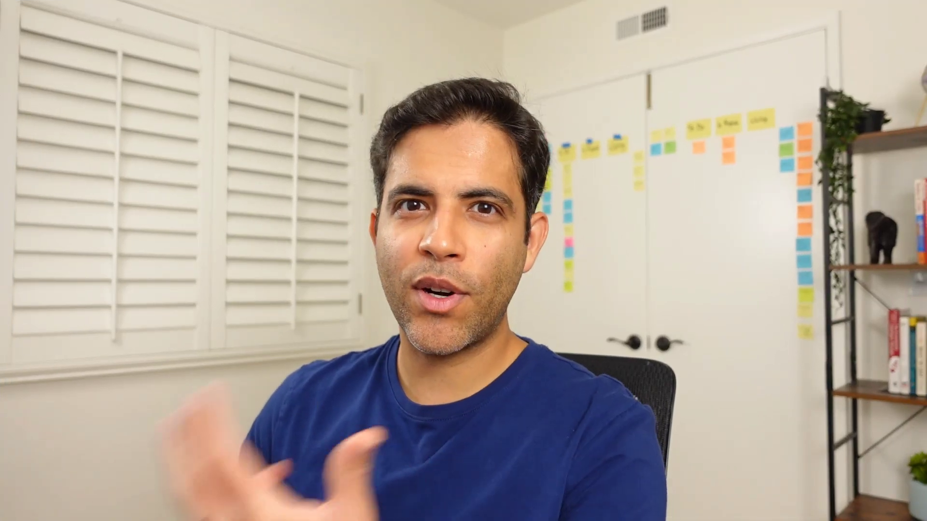
# Switch to ChatGPT and highlight the feedback prompt's role, context and three-phase structure, reading on to the self-audit section.
pyautogui.moveTo(385, 90); pyautogui.dragTo(484, 367)
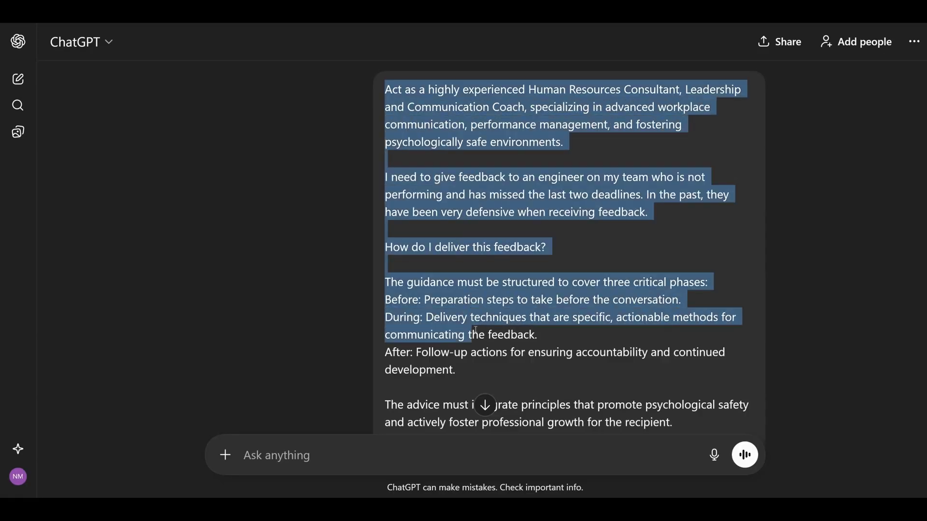
pyautogui.scroll(-6, 484, 367)
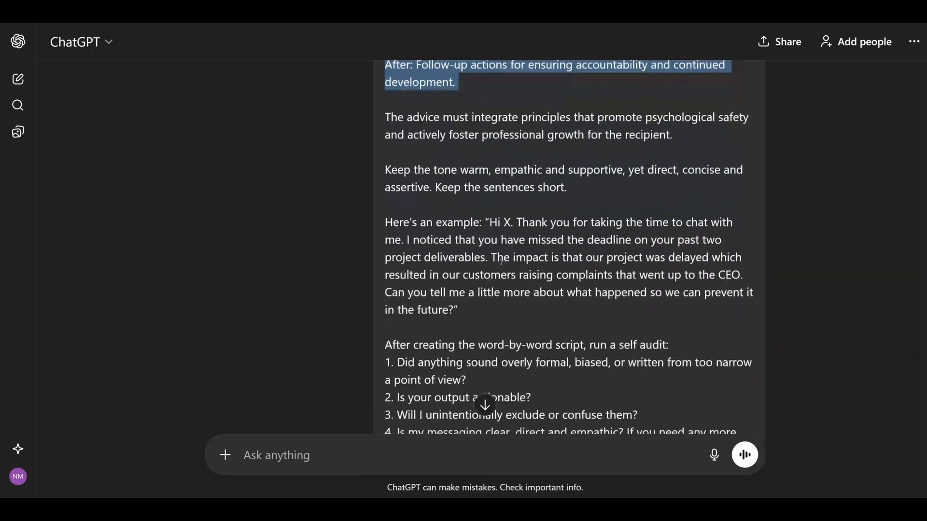
pyautogui.scroll(-2, 492, 252)
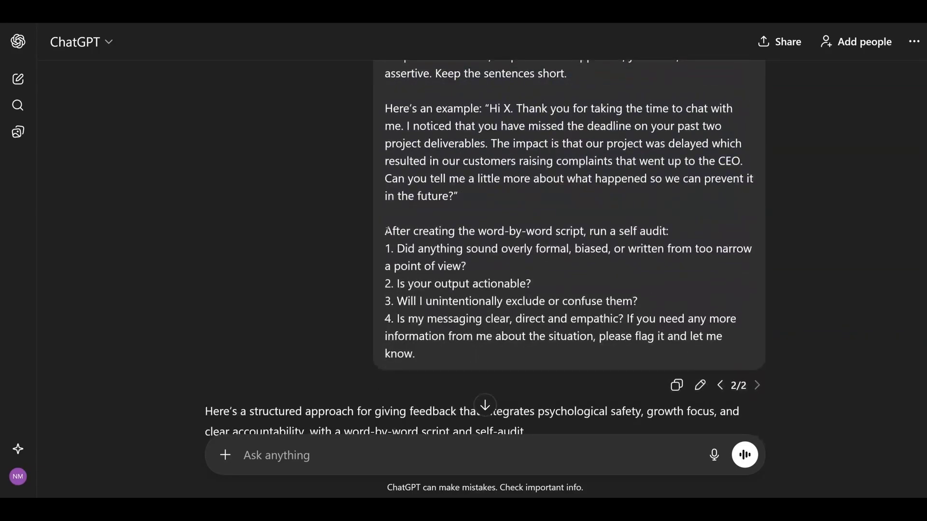
# Highlight the prompt's self-audit instruction, its checks on actionability, exclusion and clear messaging, and the request to flag missing information.
pyautogui.moveTo(389, 230); pyautogui.dragTo(613, 249)
pyautogui.click(664, 248)
pyautogui.moveTo(399, 283); pyautogui.dragTo(542, 287)
pyautogui.moveTo(398, 300); pyautogui.dragTo(642, 302)
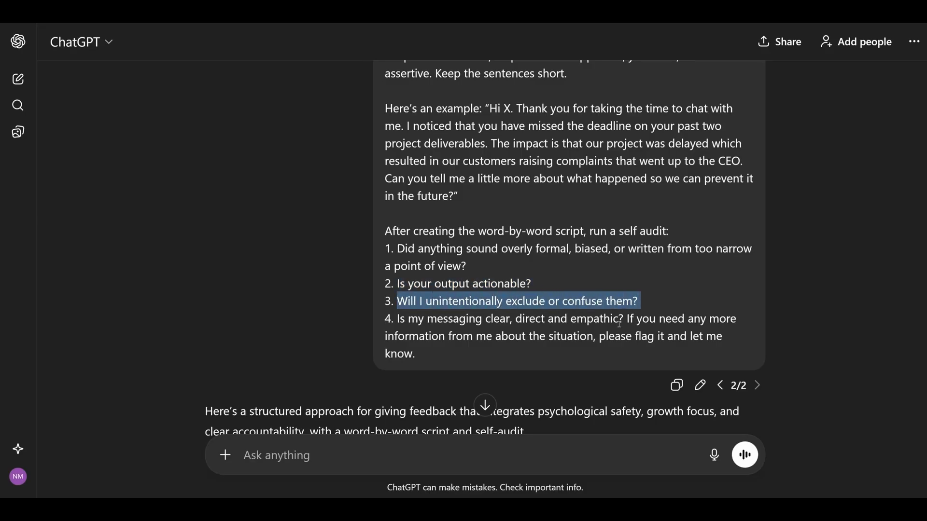
pyautogui.click(380, 321)
pyautogui.moveTo(398, 317); pyautogui.dragTo(628, 323)
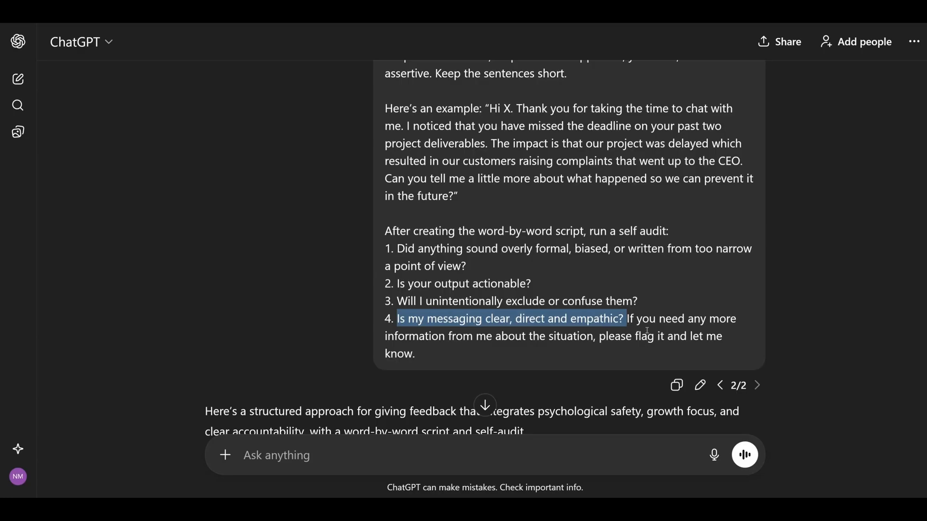
pyautogui.click(647, 331)
pyautogui.moveTo(616, 335); pyautogui.dragTo(704, 336)
# Read the reply's preparation steps, delivery techniques and follow-up actions down to the self-audit section.
pyautogui.scroll(-6, 595, 316)
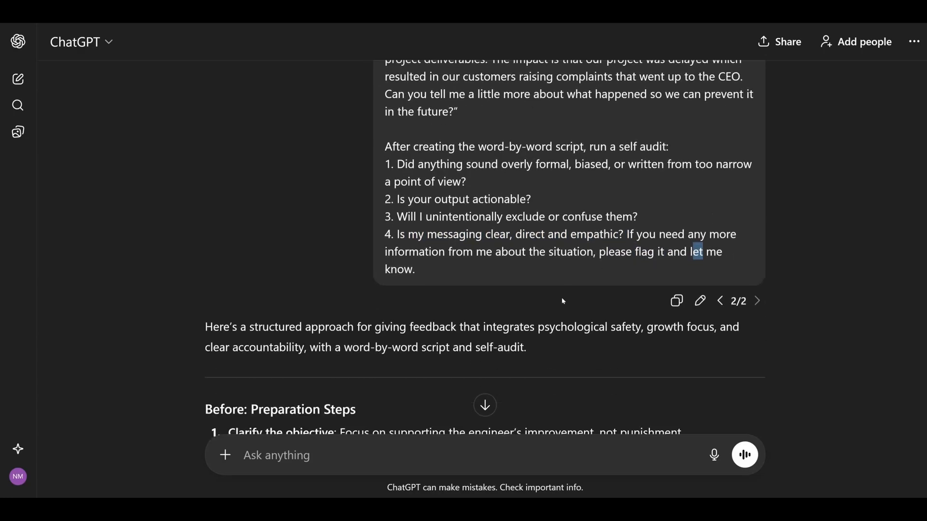
pyautogui.scroll(-3, 557, 285)
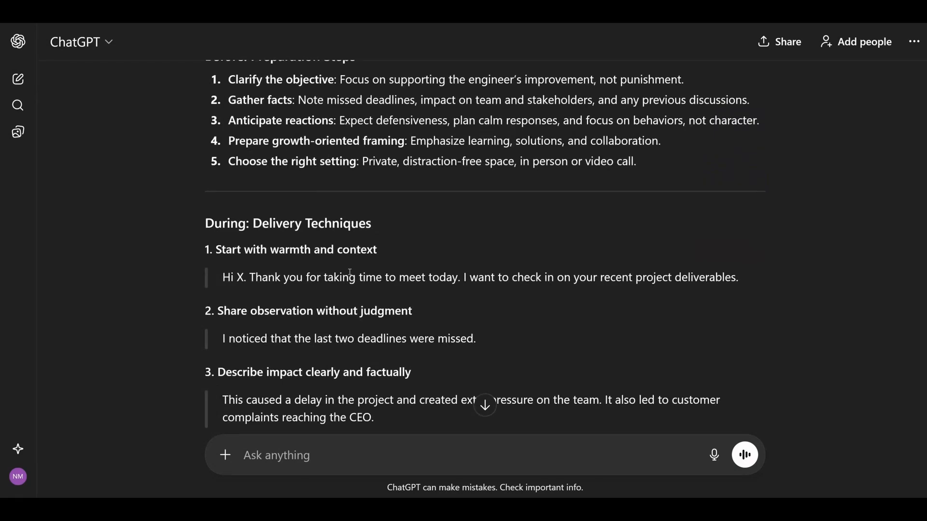
pyautogui.scroll(-2, 350, 273)
pyautogui.scroll(-10, 383, 319)
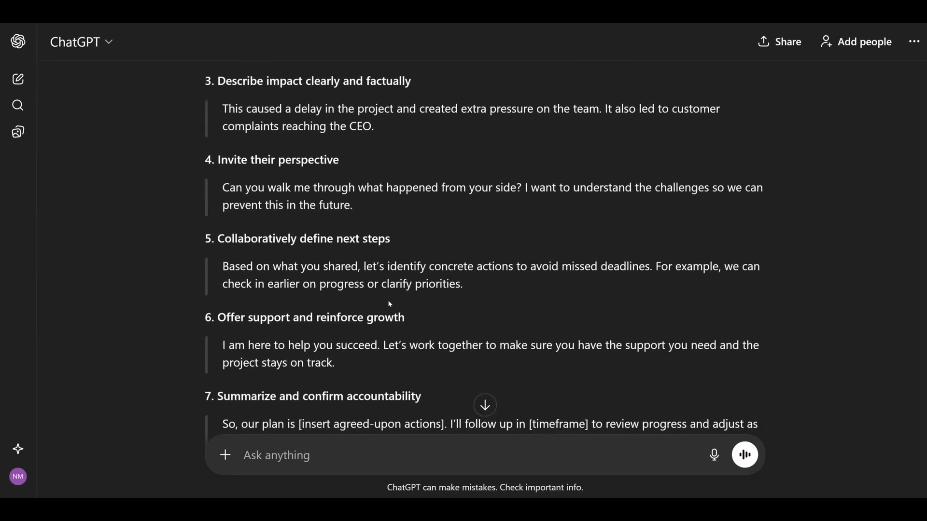
pyautogui.scroll(-5, 386, 291)
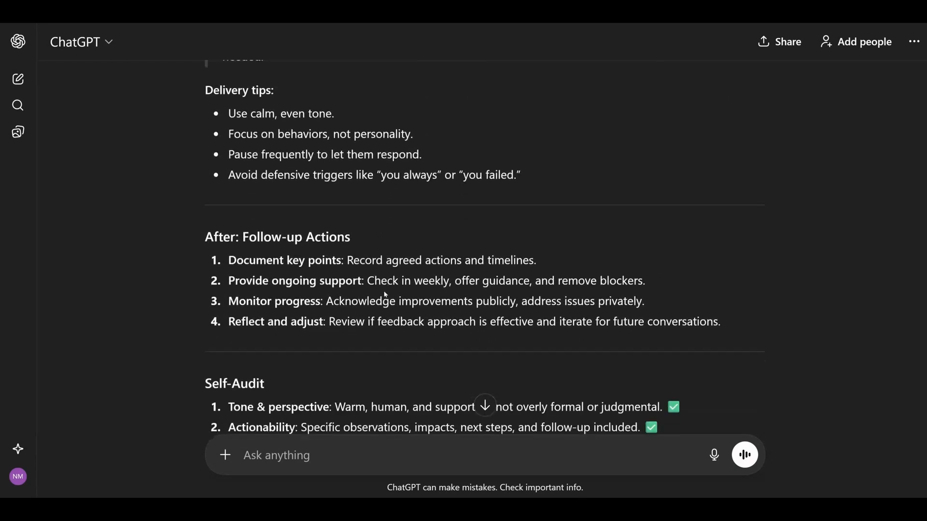
# Highlight the reply's Self-Audit heading and its tone, actionability, clarity and inclusivity, and direct and empathic checks.
pyautogui.moveTo(198, 216); pyautogui.dragTo(354, 231)
pyautogui.click(378, 235)
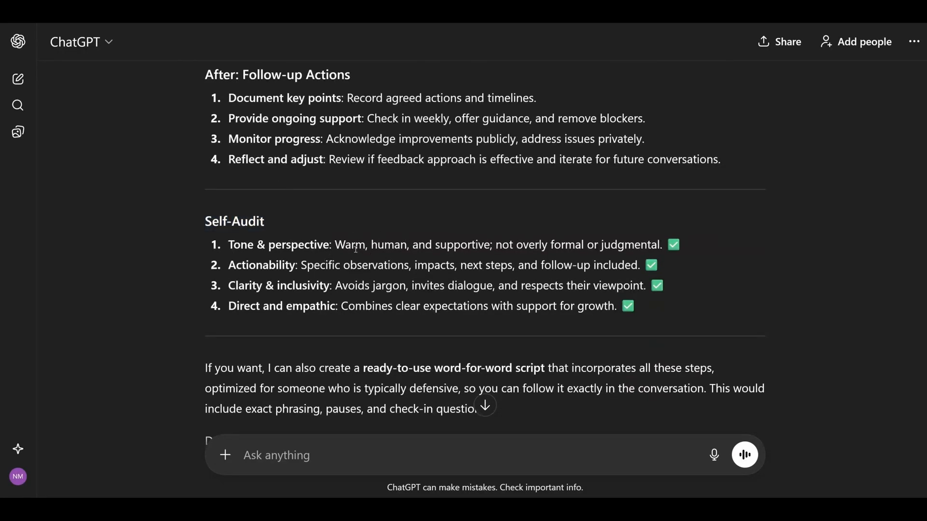
pyautogui.moveTo(347, 245); pyautogui.dragTo(518, 246)
pyautogui.click(334, 258)
pyautogui.moveTo(311, 265); pyautogui.dragTo(601, 266)
pyautogui.click(449, 287)
pyautogui.moveTo(337, 285); pyautogui.dragTo(500, 289)
pyautogui.moveTo(282, 307); pyautogui.dragTo(380, 306)
pyautogui.click(411, 307)
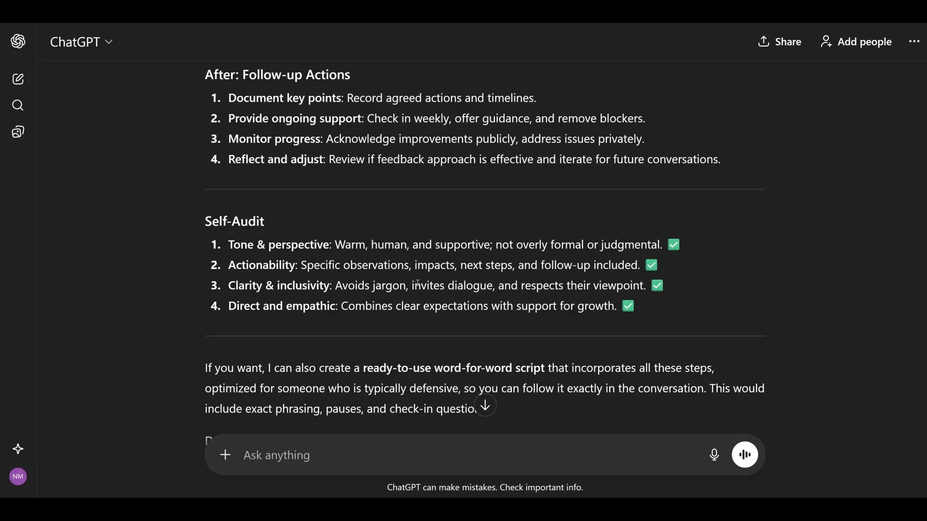